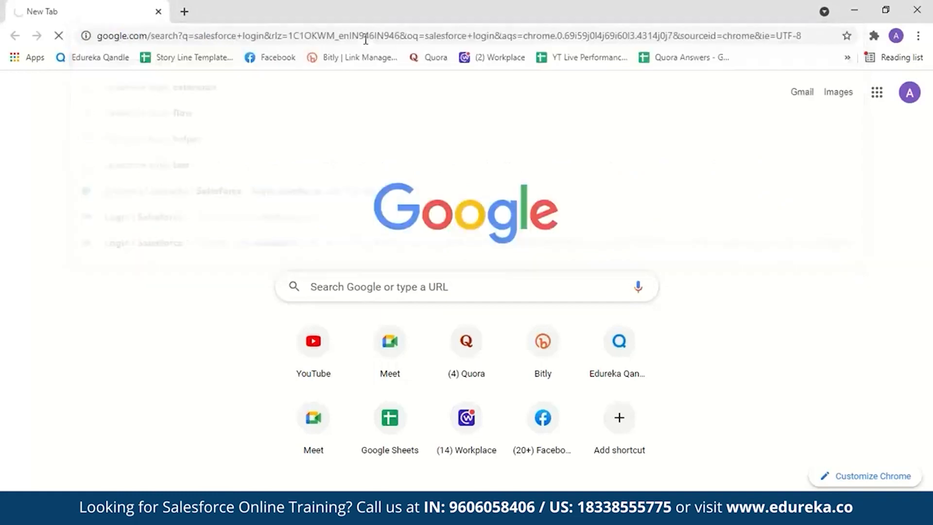
- Open the Salesforce login page and review the filled-in sign-up form for the 30-day free trial
{"action": "left_click", "coordinate": [206, 224]}
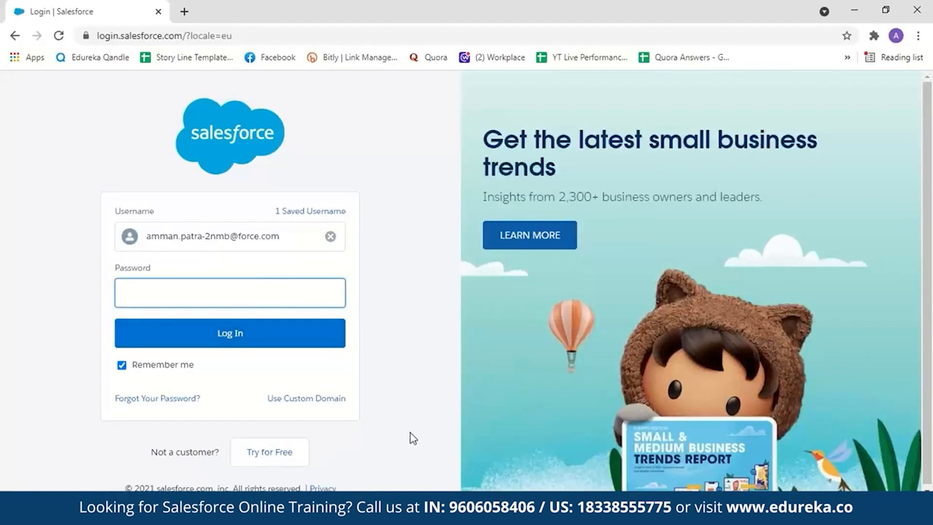
{"action": "left_click", "coordinate": [281, 456]}
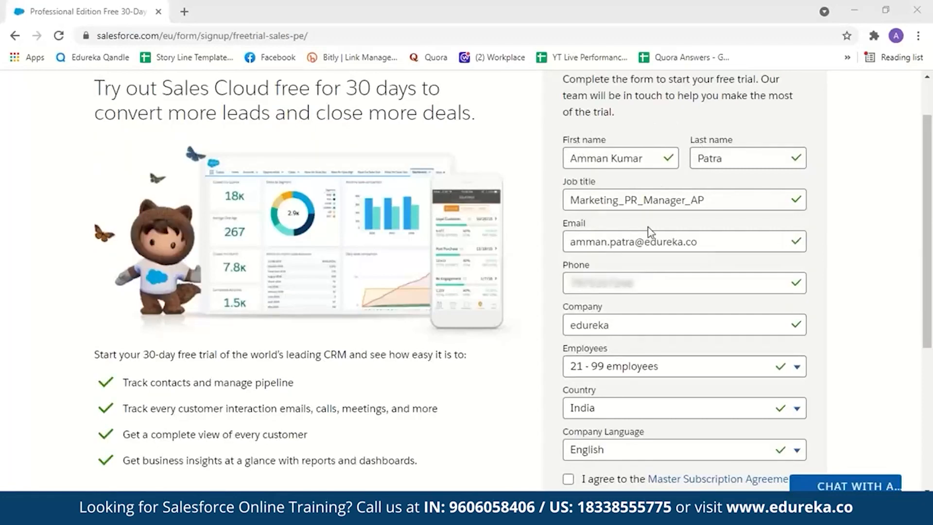
{"action": "scroll", "coordinate": [602, 186], "scroll_direction": "down", "scroll_amount": 1}
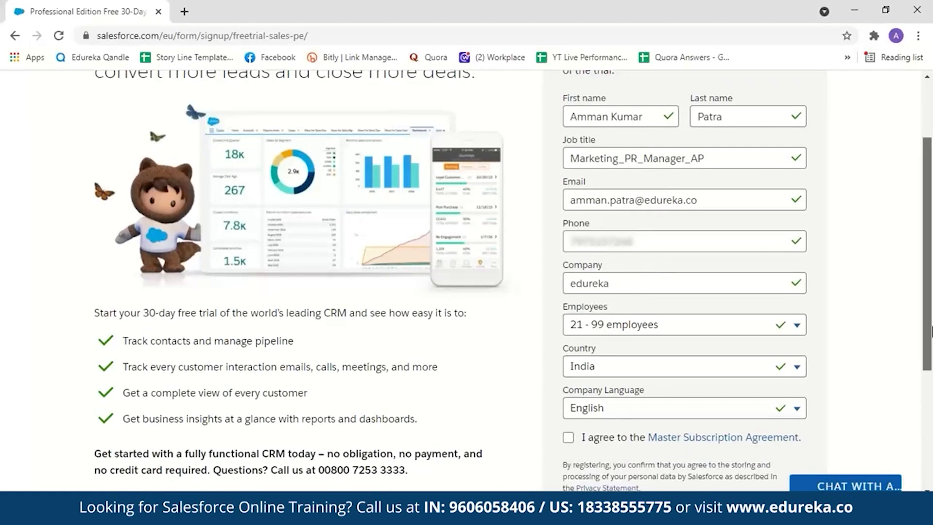
{"action": "scroll", "coordinate": [662, 273], "scroll_direction": "down", "scroll_amount": 2}
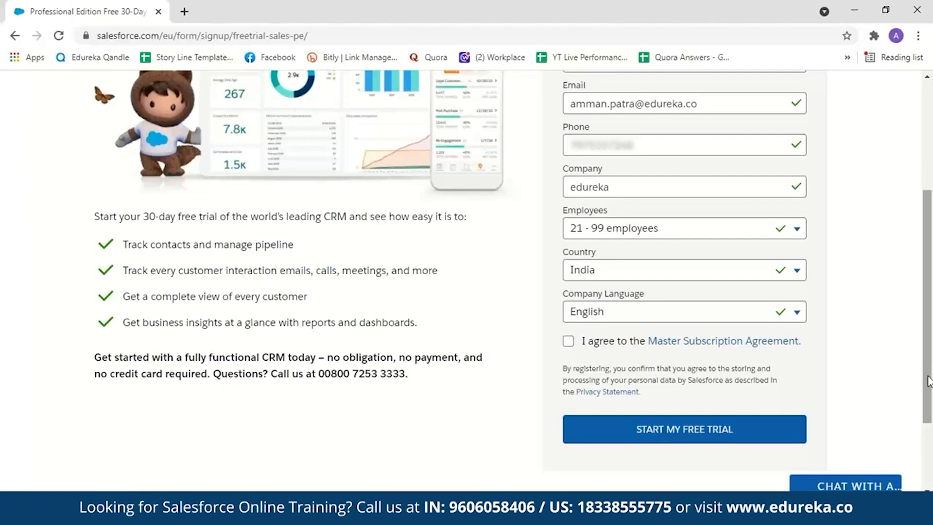
- Return to the login page, log in with the filled-in credentials and postpone registering a mobile phone
{"action": "left_click", "coordinate": [17, 36]}
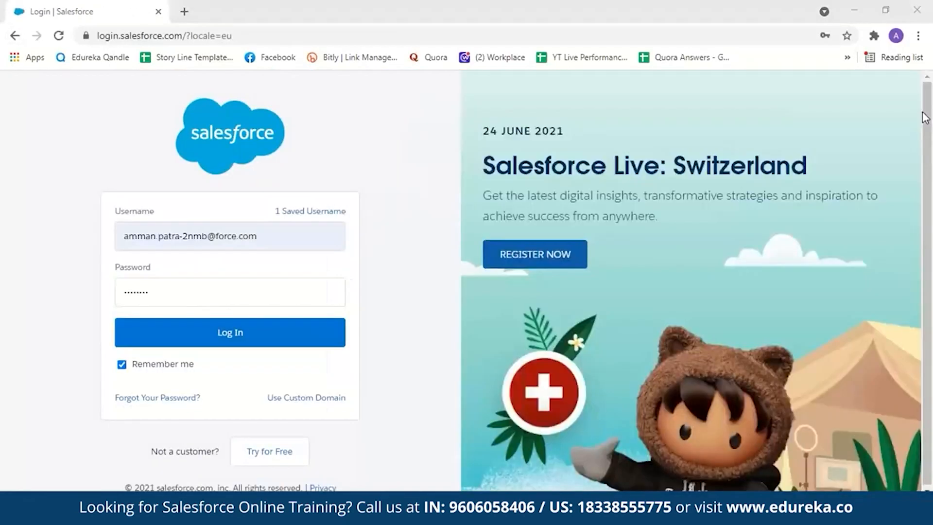
{"action": "left_click", "coordinate": [287, 331]}
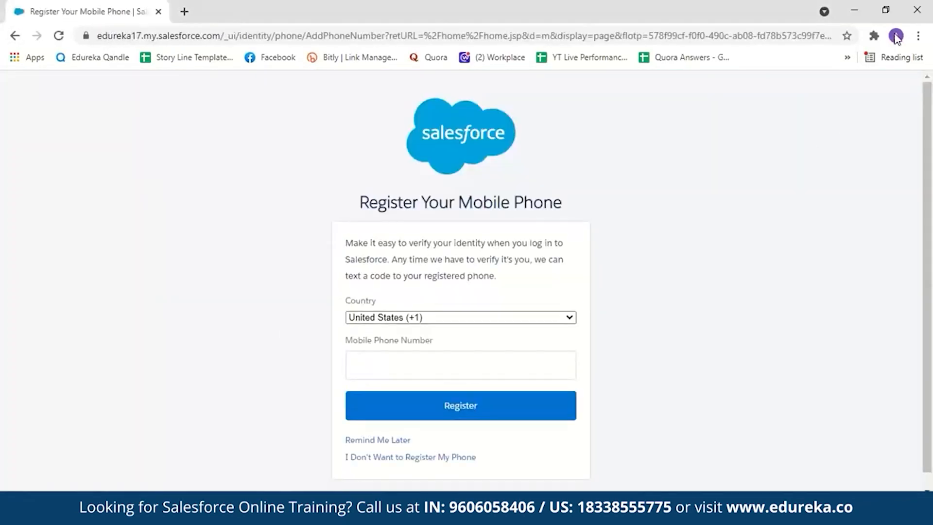
{"action": "left_click", "coordinate": [389, 441]}
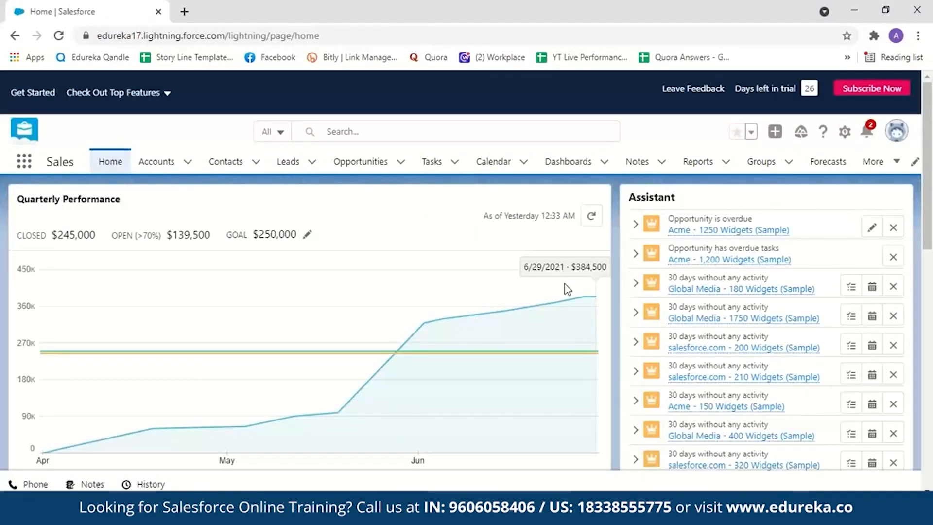
- Switch to Salesforce Classic to view its home page and return to Lightning Experience
{"action": "left_click", "coordinate": [894, 133]}
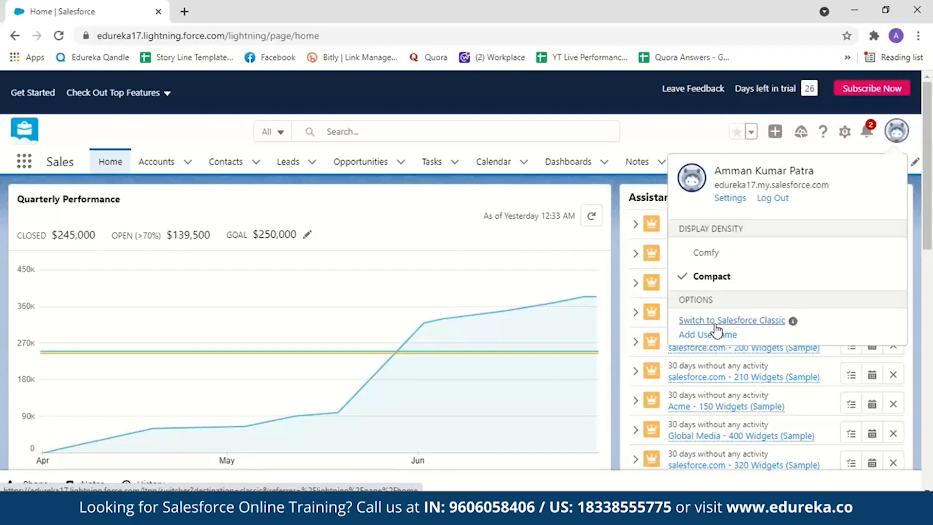
{"action": "left_click", "coordinate": [716, 324]}
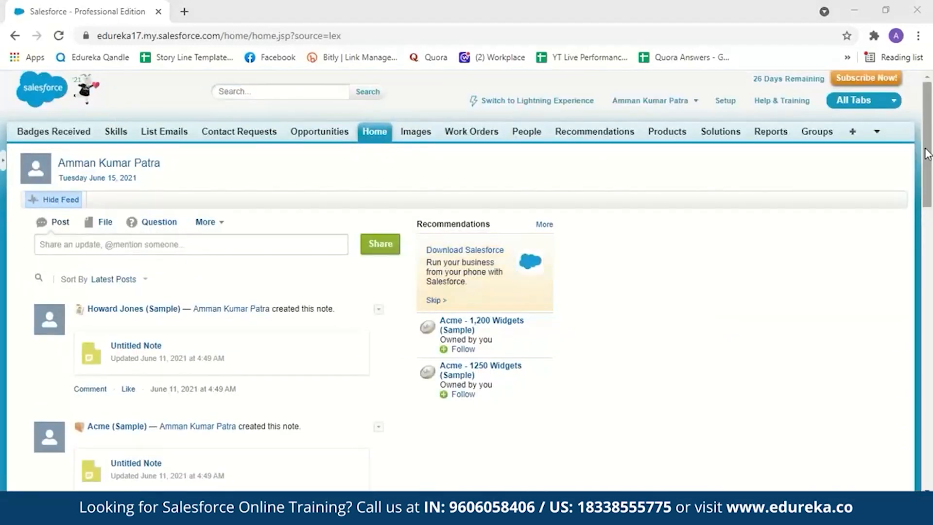
{"action": "left_click_drag", "start_coordinate": [928, 152], "coordinate": [931, 124]}
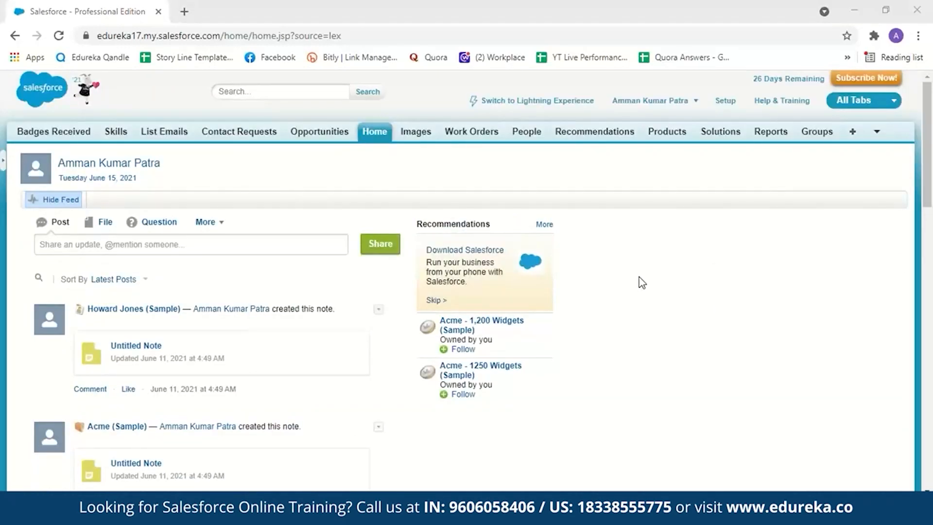
{"action": "left_click", "coordinate": [524, 102]}
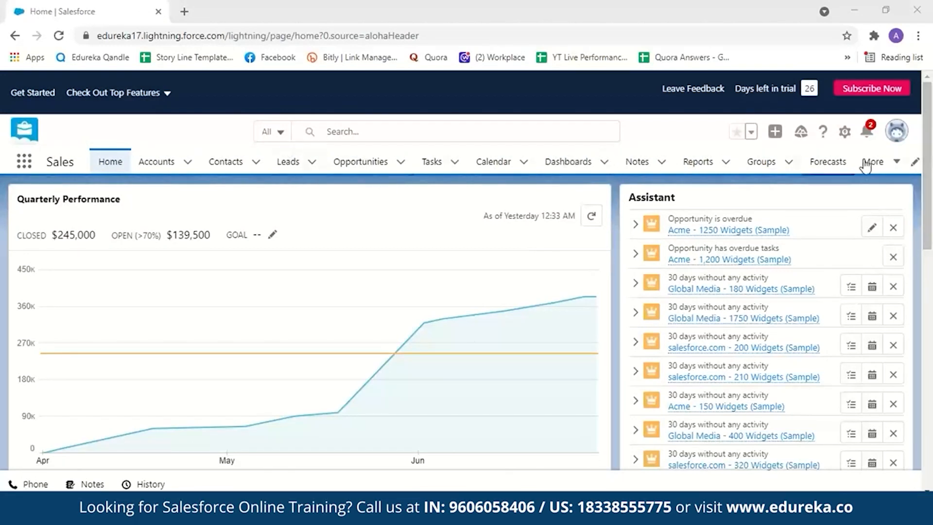
{"action": "left_click", "coordinate": [914, 164]}
{"action": "left_click_drag", "start_coordinate": [190, 260], "coordinate": [193, 384]}
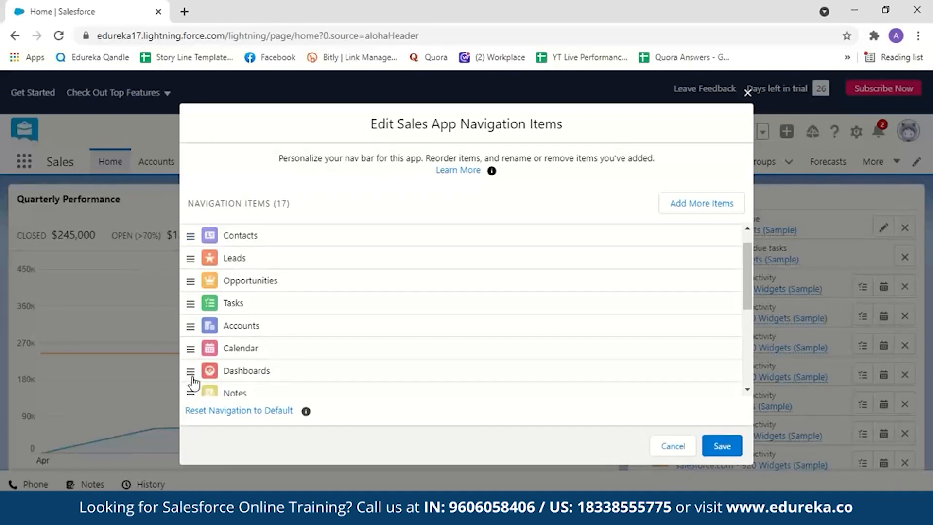
{"action": "left_click", "coordinate": [672, 445]}
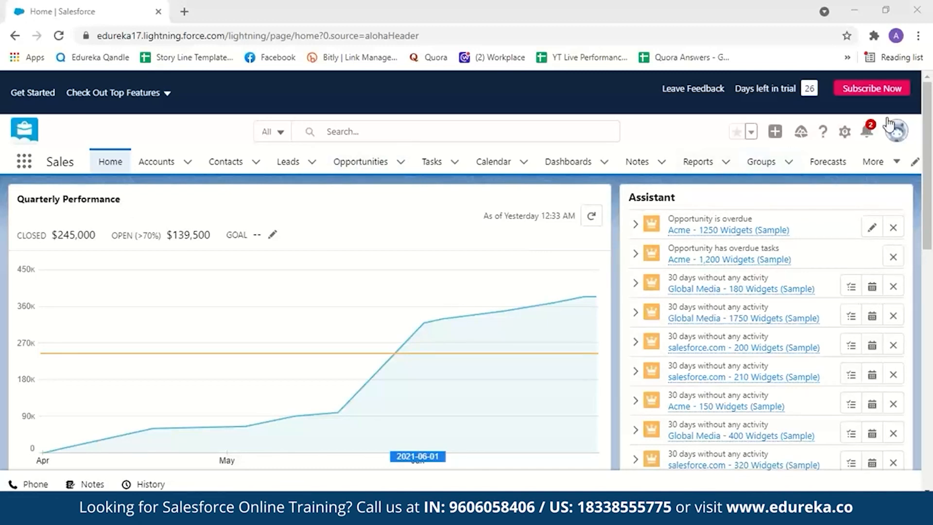
- Switch to Salesforce Classic and open the Opportunities home page
{"action": "left_click", "coordinate": [897, 133]}
{"action": "left_click", "coordinate": [732, 321]}
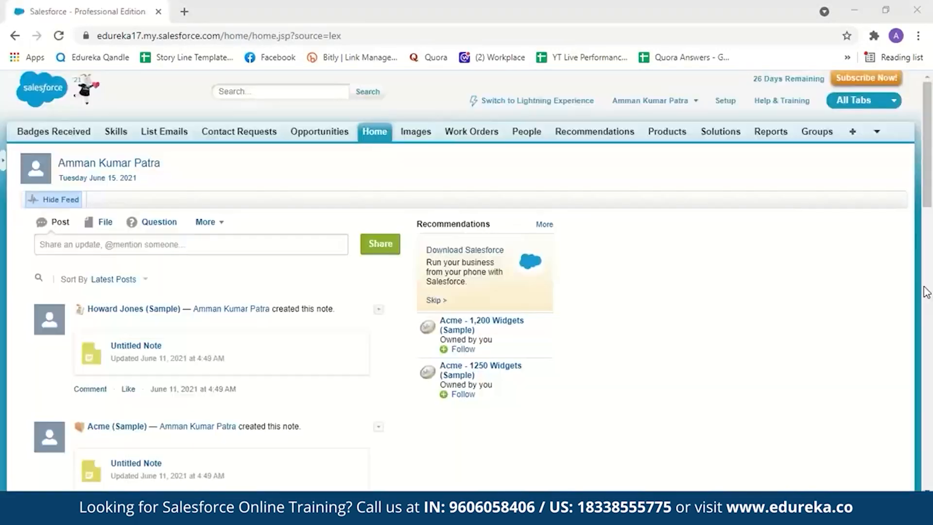
{"action": "left_click", "coordinate": [321, 132]}
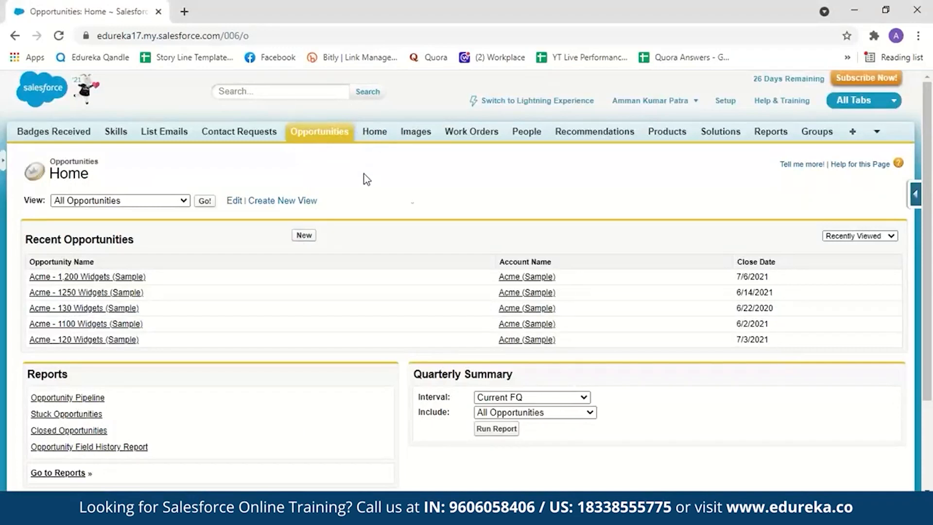
{"action": "right_click", "coordinate": [931, 146]}
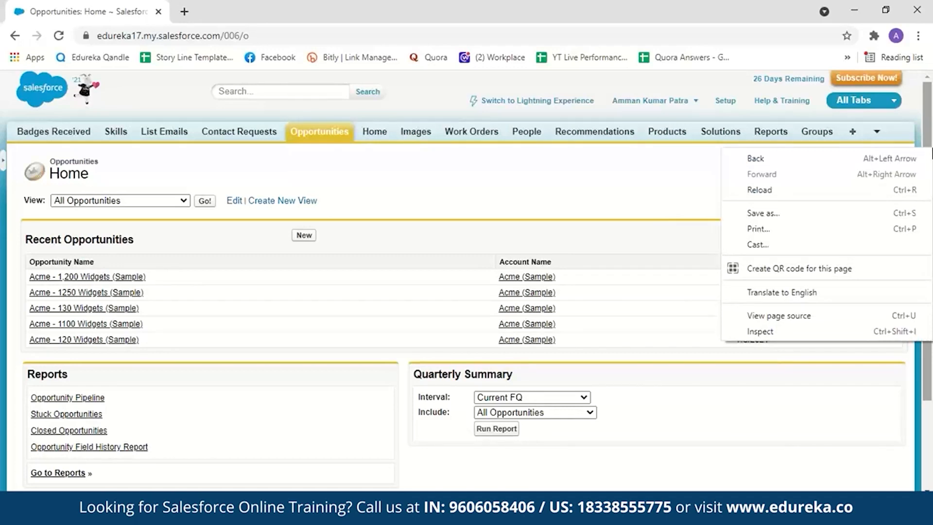
{"action": "left_click", "coordinate": [932, 154]}
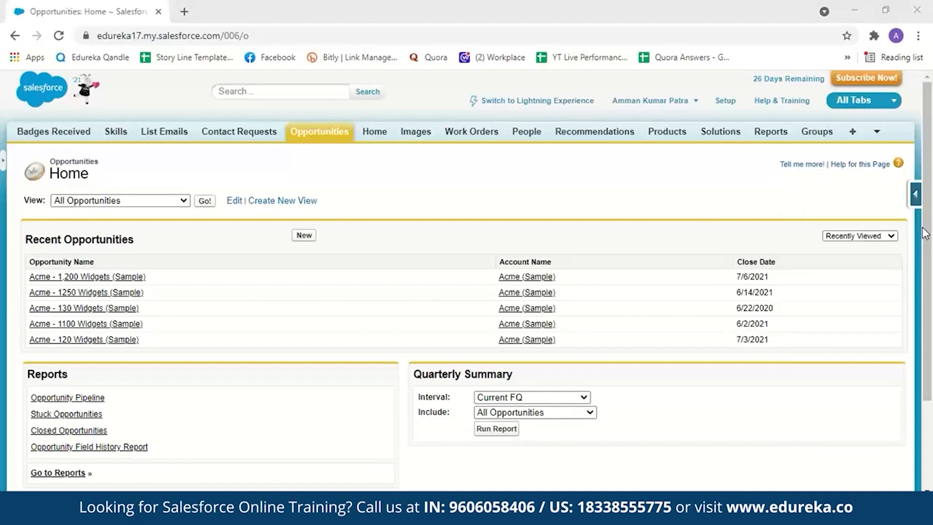
- List the opportunities under the Closing This Month view and open the details of Acme - 1250 Widgets (Sample)
{"action": "left_click", "coordinate": [184, 201]}
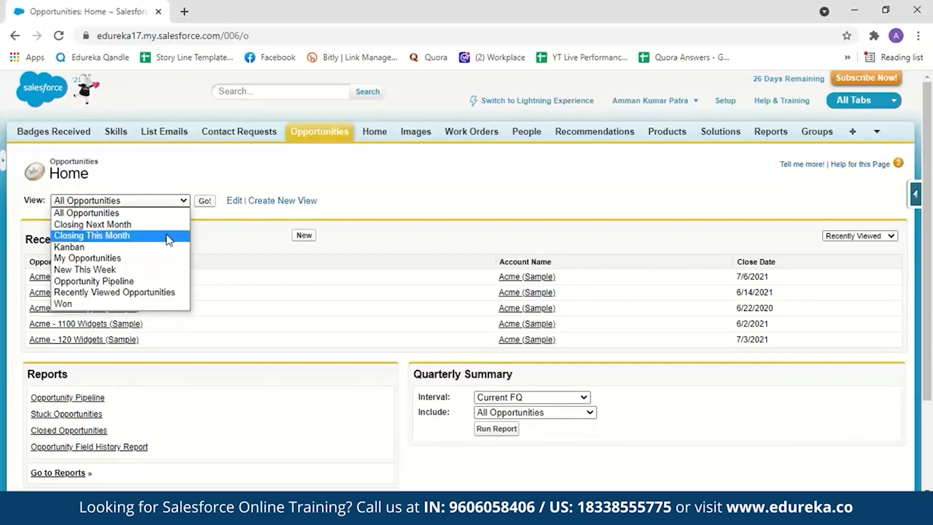
{"action": "left_click", "coordinate": [168, 236]}
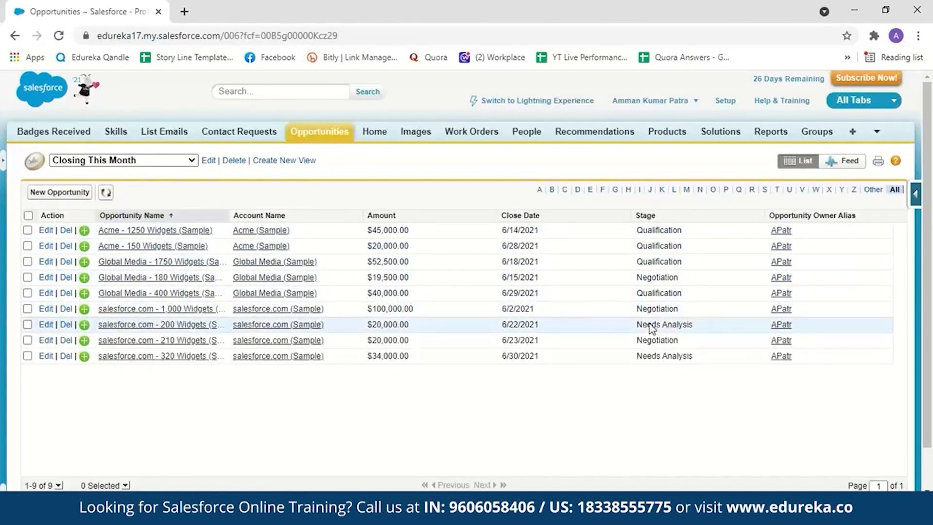
{"action": "left_click", "coordinate": [192, 235]}
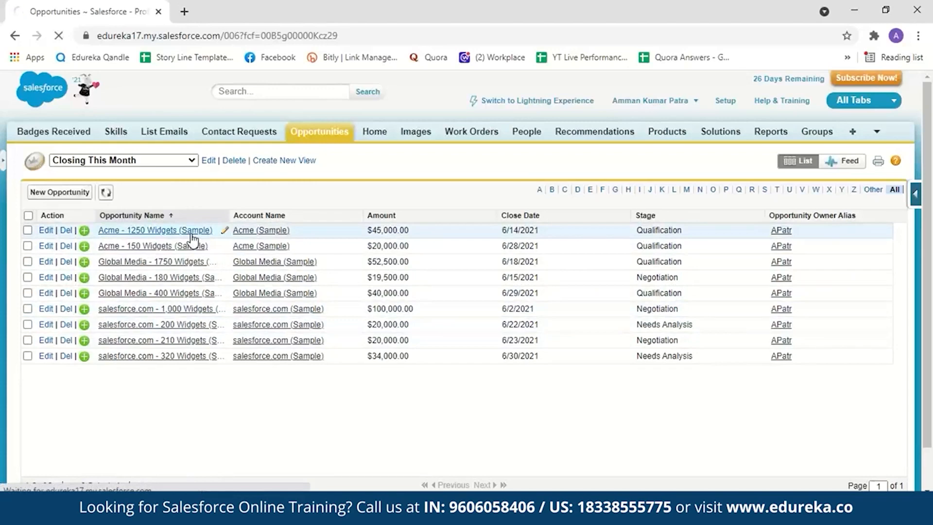
{"action": "mouse_move", "coordinate": [928, 132]}
{"action": "left_mouse_down"}
{"action": "mouse_move", "coordinate": [930, 180]}
{"action": "mouse_move", "coordinate": [932, 138]}
{"action": "left_mouse_up"}
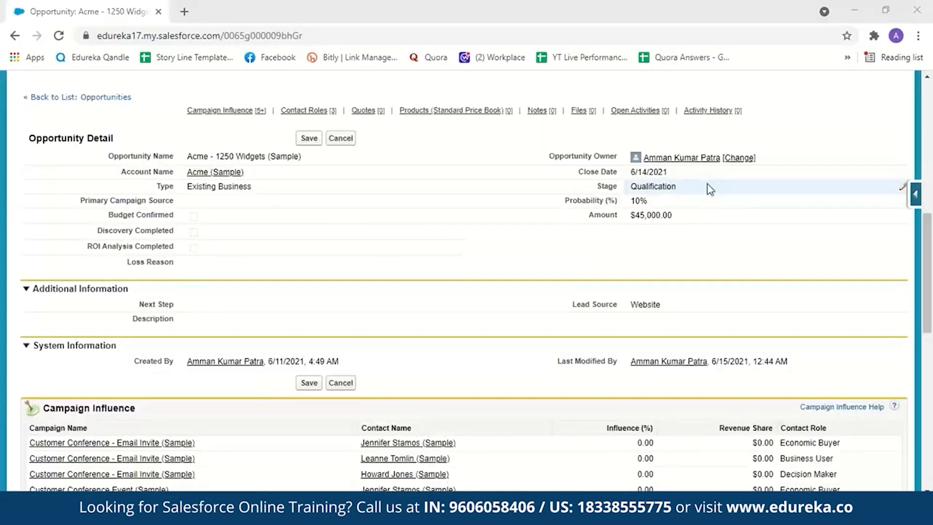
- Try to edit the Stage field in the Acme - 1250 Widgets (Sample) opportunity details
{"action": "left_click", "coordinate": [901, 192]}
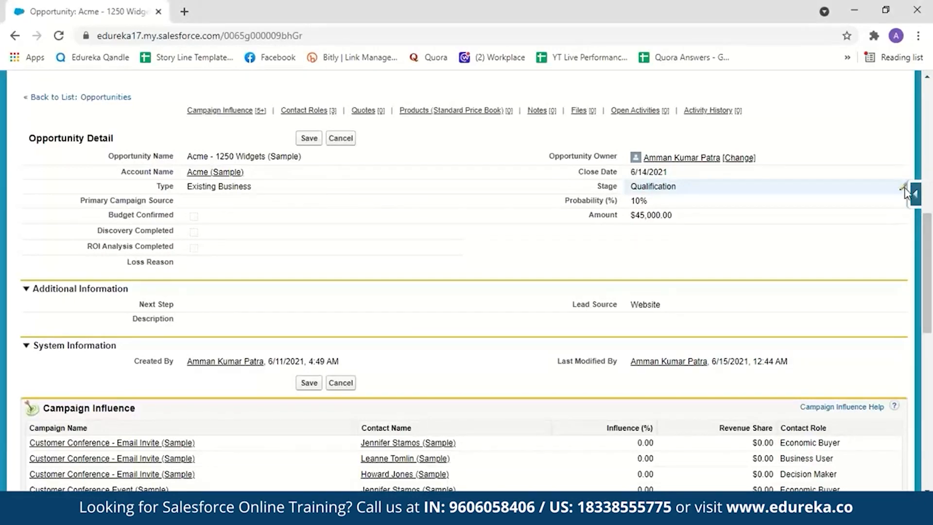
{"action": "double_click", "coordinate": [902, 196]}
{"action": "left_click", "coordinate": [464, 192]}
{"action": "left_click", "coordinate": [570, 165]}
- Switch the opportunity to Lightning Experience and mark its Qualification stage as complete
{"action": "left_click_drag", "start_coordinate": [929, 221], "coordinate": [929, 93]}
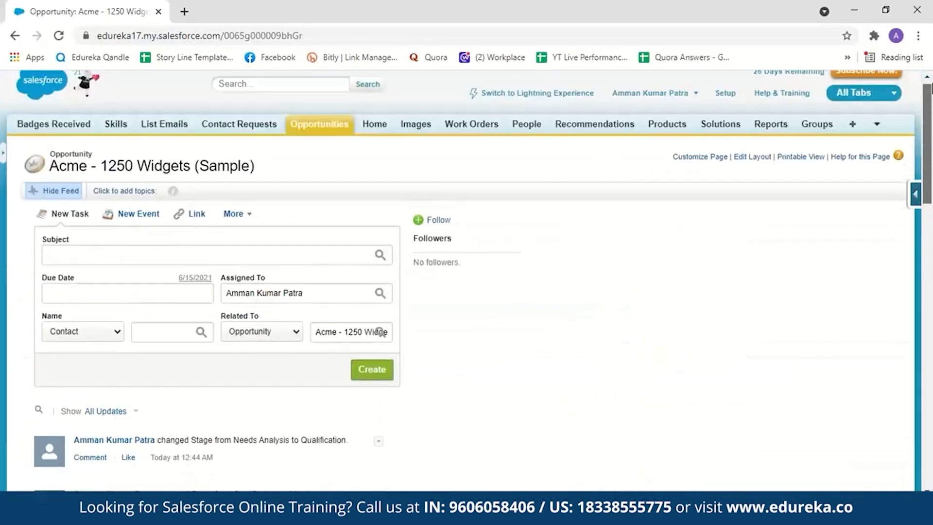
{"action": "left_click", "coordinate": [548, 102]}
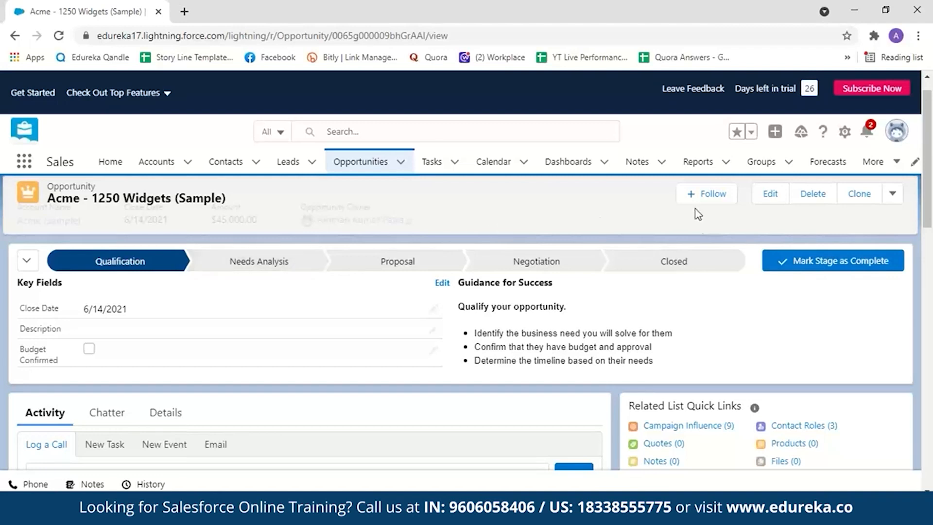
{"action": "left_click", "coordinate": [784, 268]}
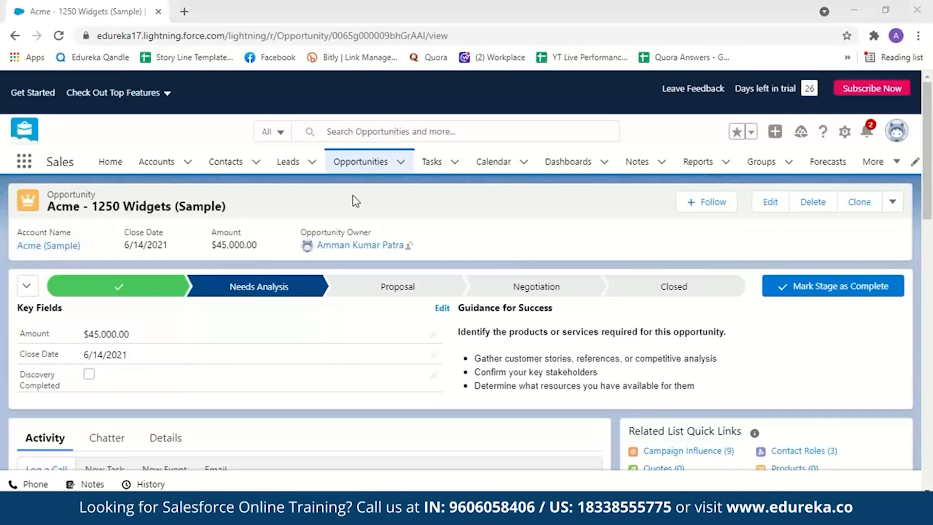
- Display the recently viewed opportunities as Kanban and move Acme - 1,200 Widgets (Sample) to the Proposal stage
{"action": "left_click", "coordinate": [366, 169]}
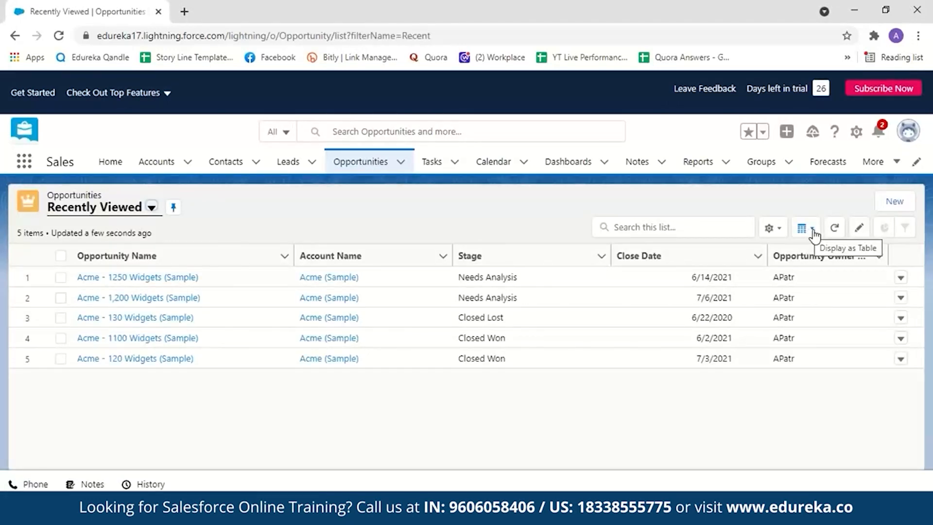
{"action": "left_click", "coordinate": [809, 233]}
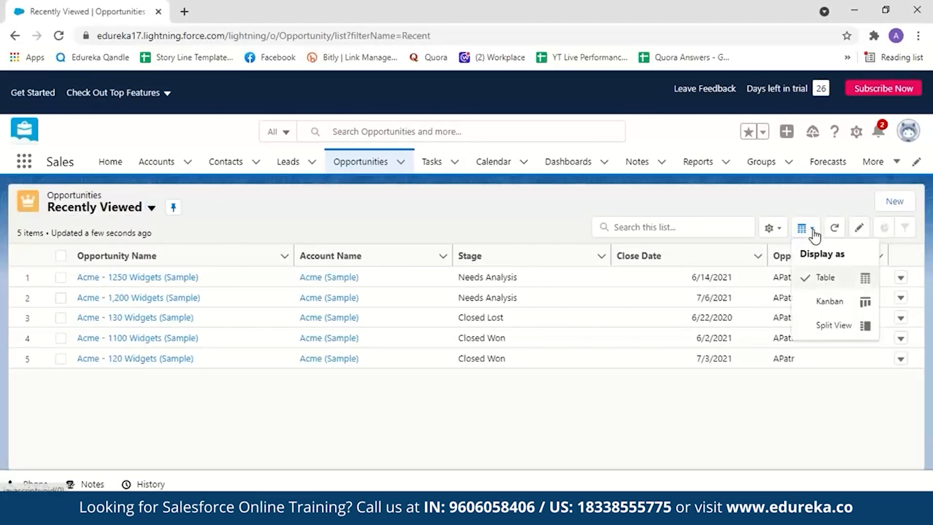
{"action": "left_click", "coordinate": [823, 304]}
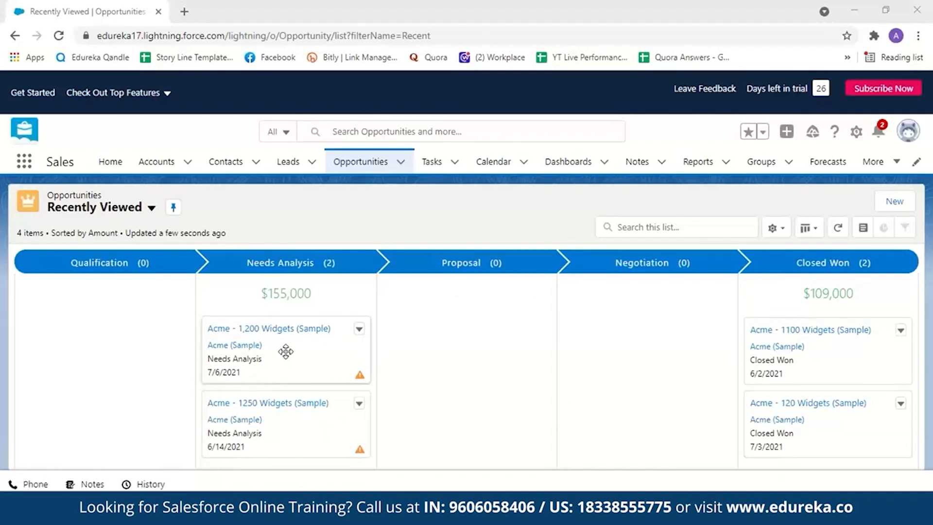
{"action": "left_click_drag", "start_coordinate": [286, 351], "coordinate": [394, 328]}
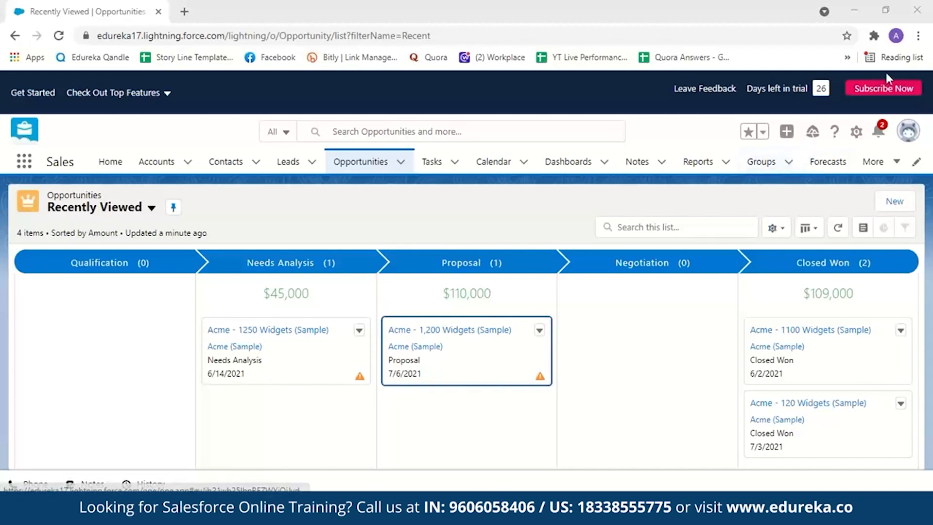
- Go to Setup and open Lightning App Builder from the User Interface platform tools
{"action": "left_click", "coordinate": [852, 134]}
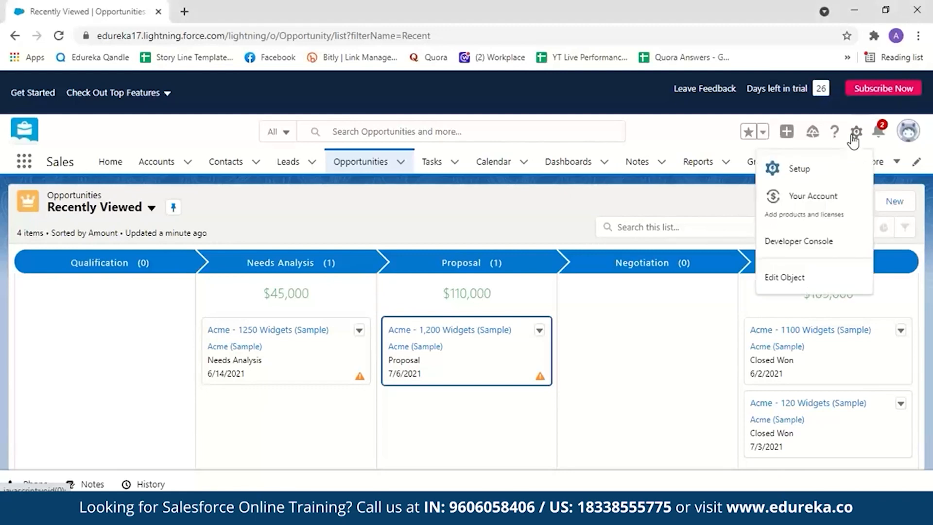
{"action": "left_click", "coordinate": [829, 174]}
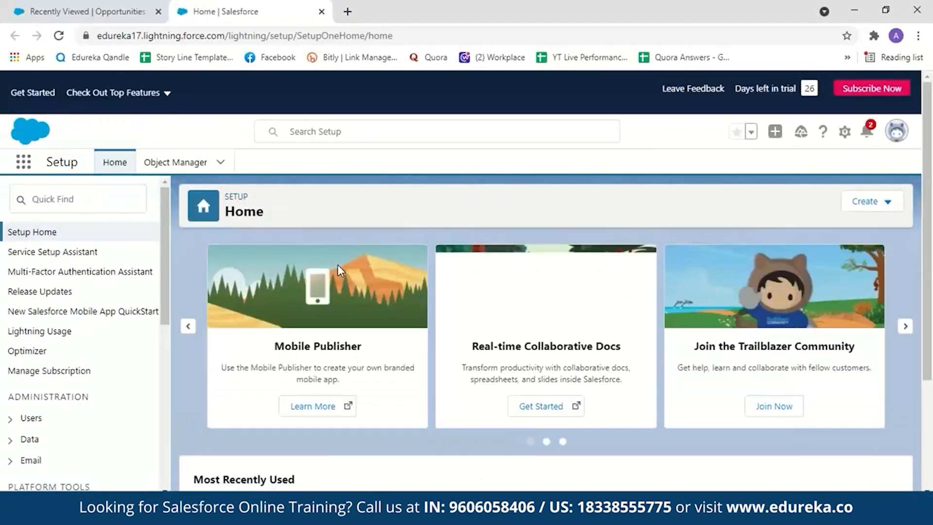
{"action": "left_click_drag", "start_coordinate": [163, 276], "coordinate": [170, 395]}
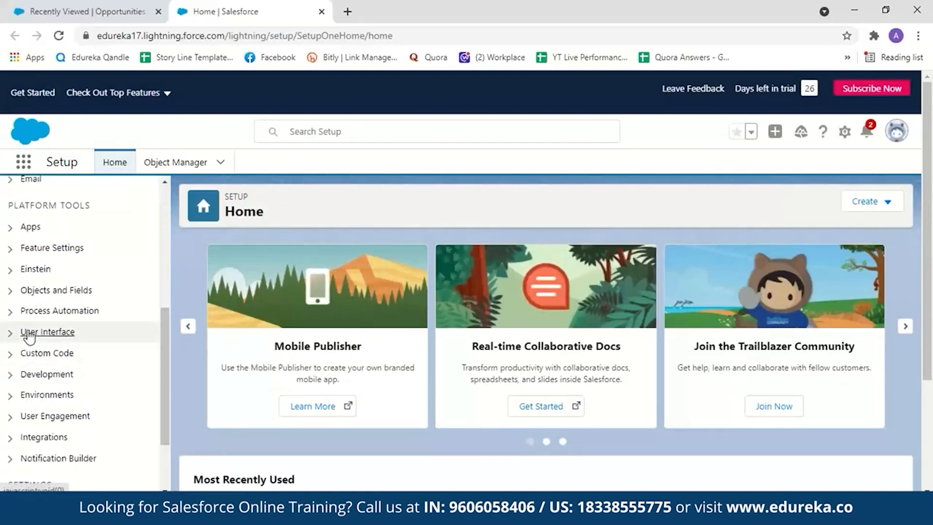
{"action": "left_click", "coordinate": [27, 332]}
{"action": "left_click_drag", "start_coordinate": [166, 338], "coordinate": [168, 365]}
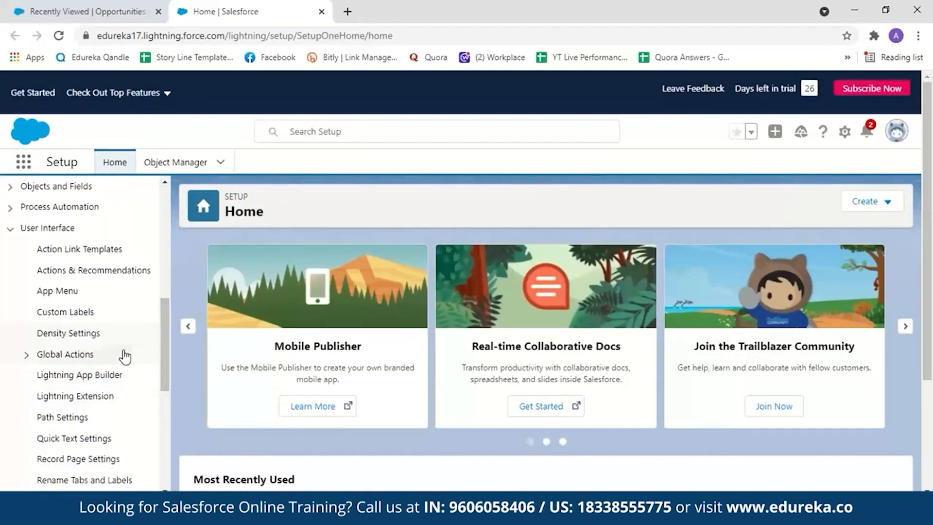
{"action": "left_click", "coordinate": [79, 381]}
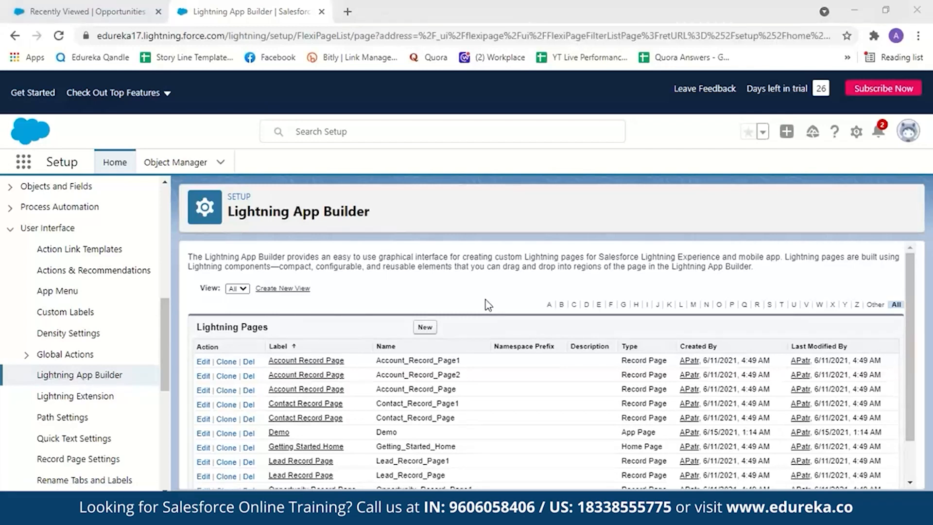
- Start a new Lightning page of the App Page type and label it AppDemo
{"action": "left_click", "coordinate": [422, 330]}
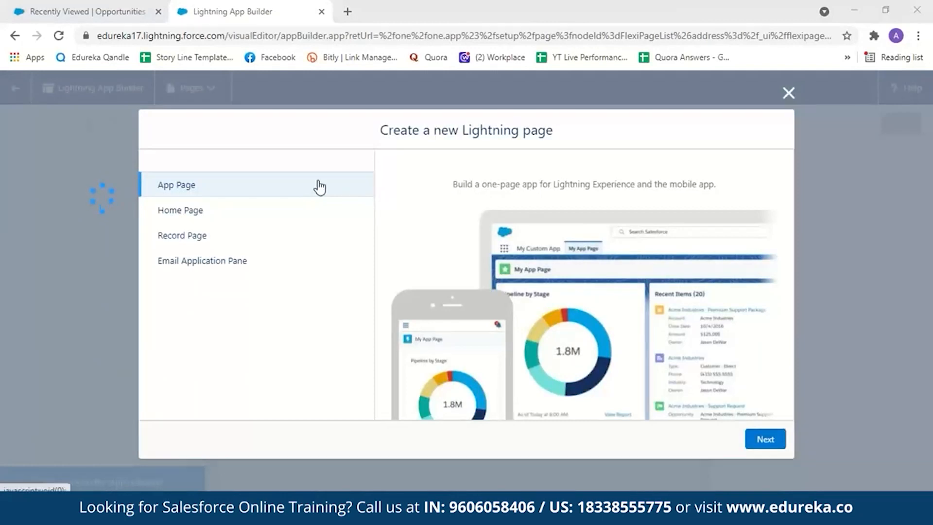
{"action": "left_click", "coordinate": [317, 212]}
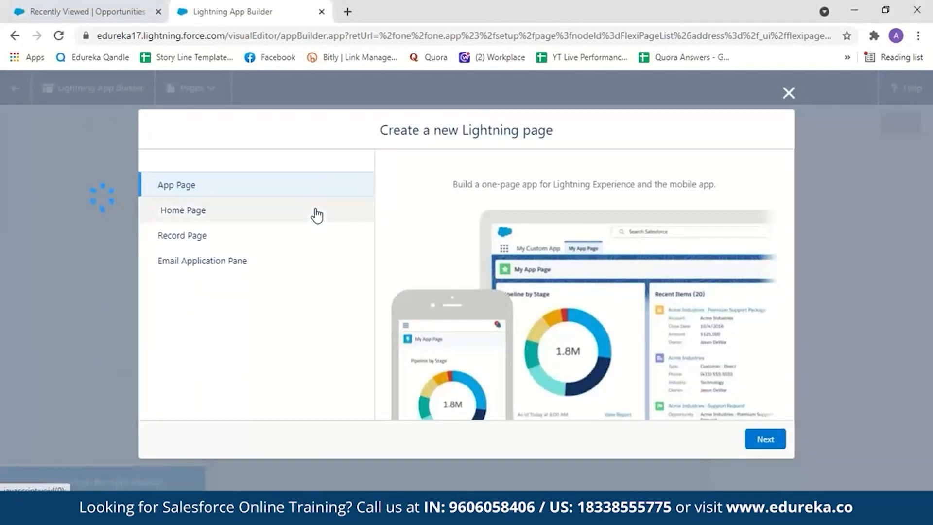
{"action": "left_click", "coordinate": [305, 240]}
{"action": "left_click", "coordinate": [298, 259]}
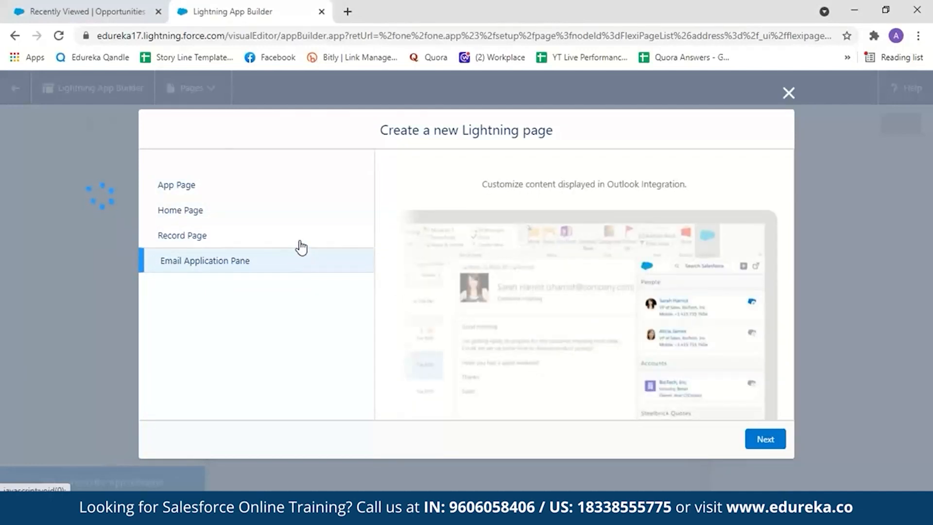
{"action": "left_click", "coordinate": [295, 184]}
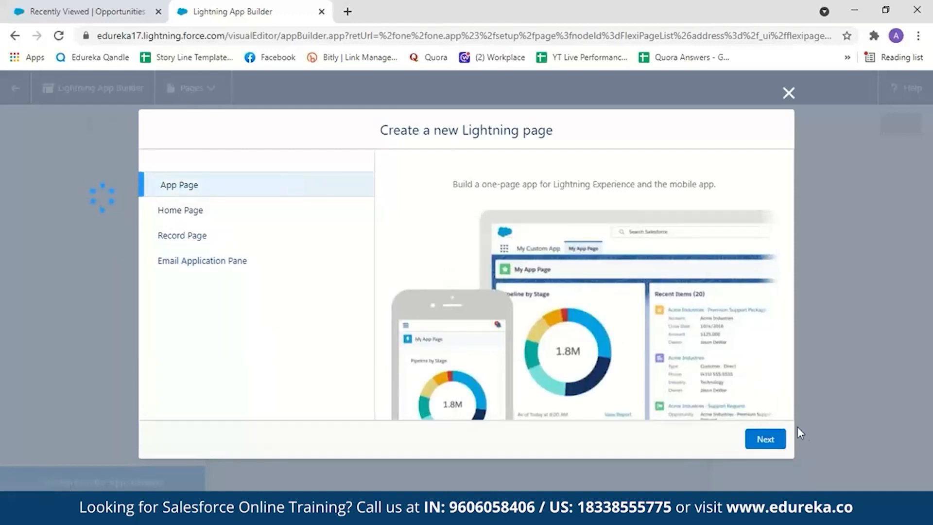
{"action": "left_click", "coordinate": [764, 439]}
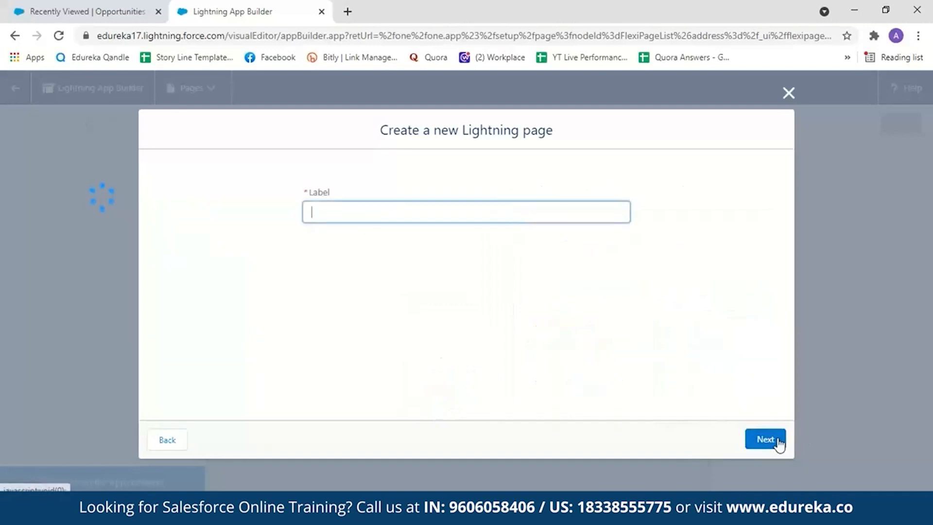
{"action": "type", "text": "AppDemo"}
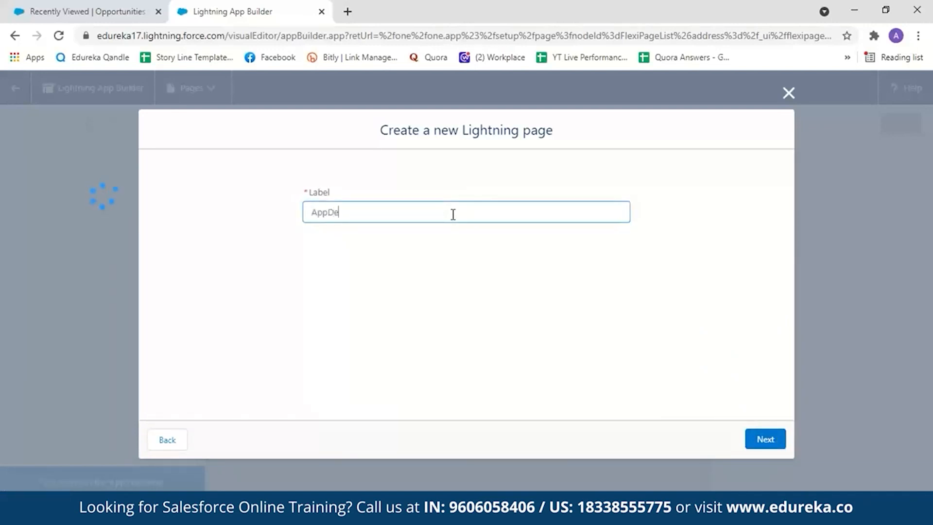
{"action": "left_click", "coordinate": [761, 439]}
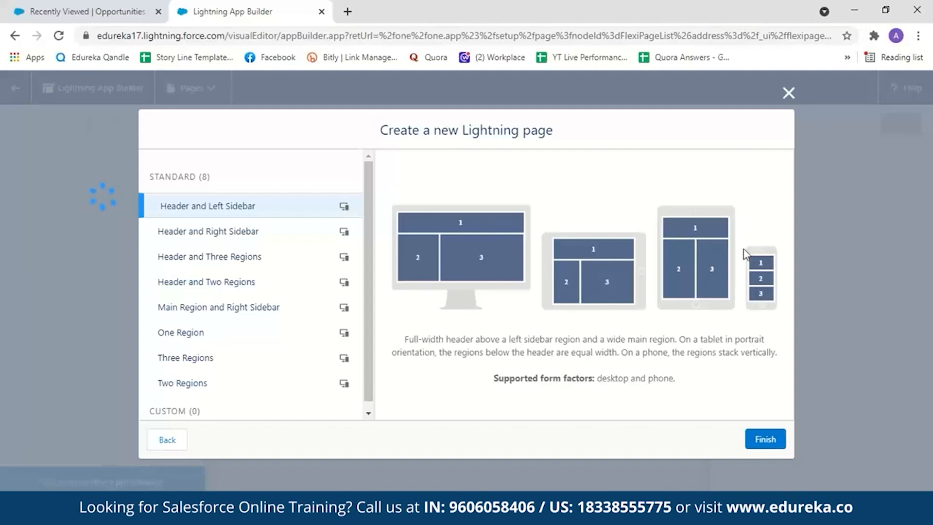
- Preview the standard page templates and create the page with the Header and Two Regions template
{"action": "left_click", "coordinate": [265, 233]}
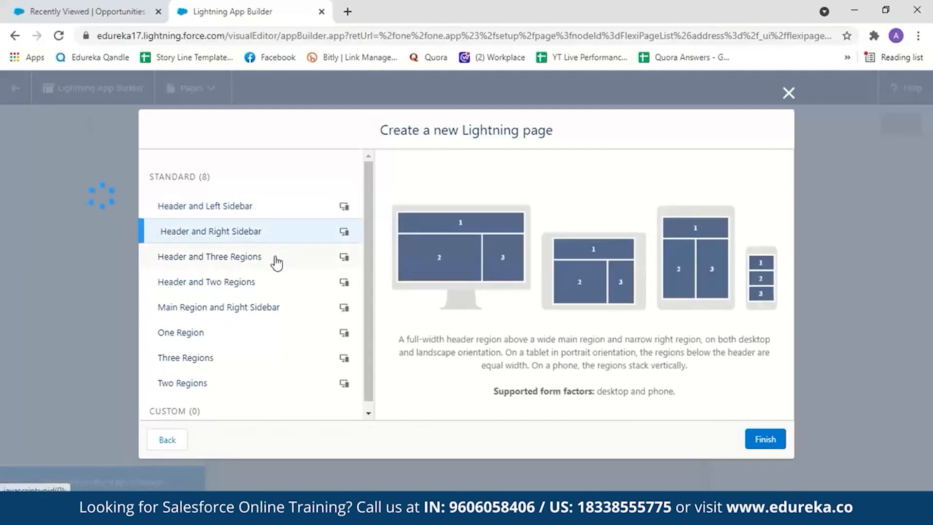
{"action": "left_click", "coordinate": [276, 262]}
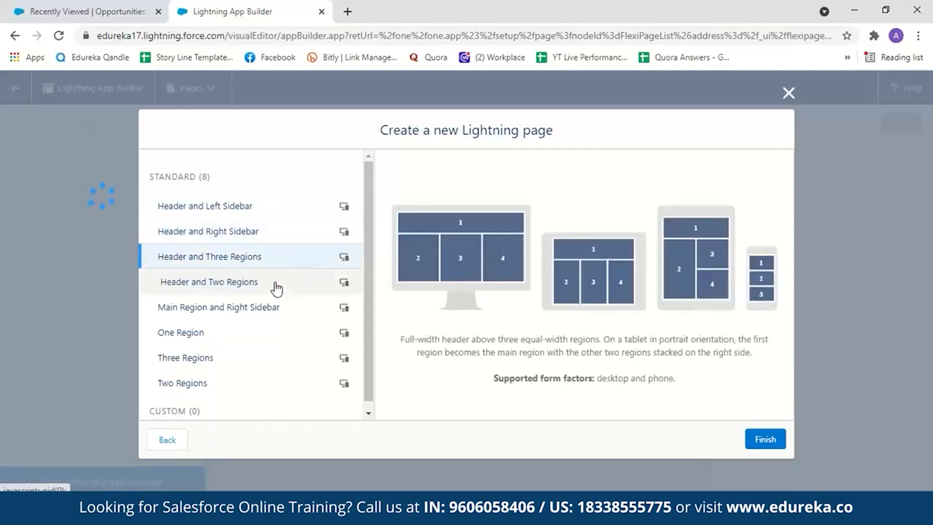
{"action": "left_click", "coordinate": [276, 287]}
{"action": "left_click", "coordinate": [277, 307]}
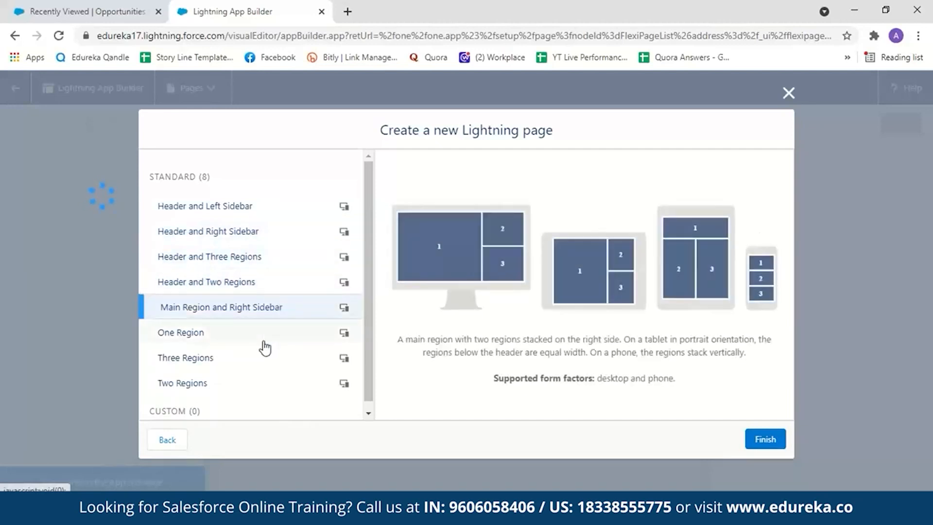
{"action": "left_click", "coordinate": [208, 341]}
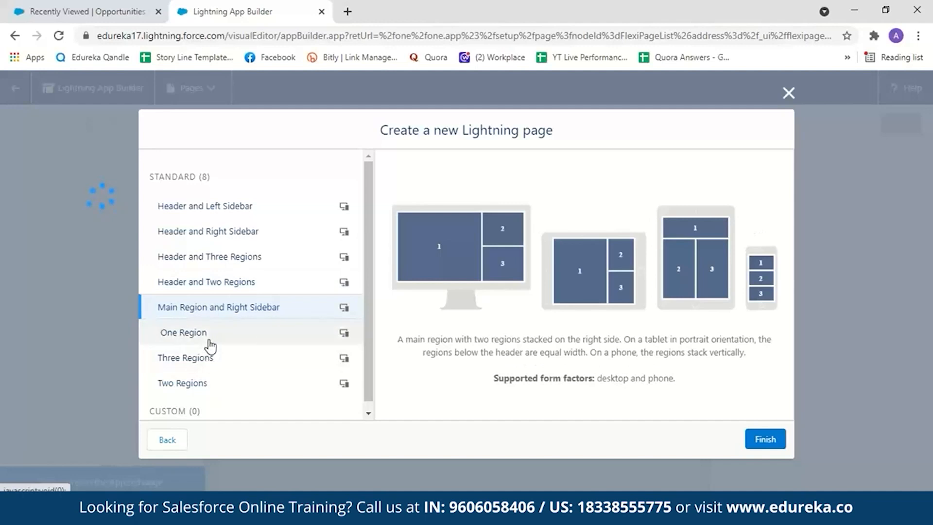
{"action": "left_click", "coordinate": [213, 360]}
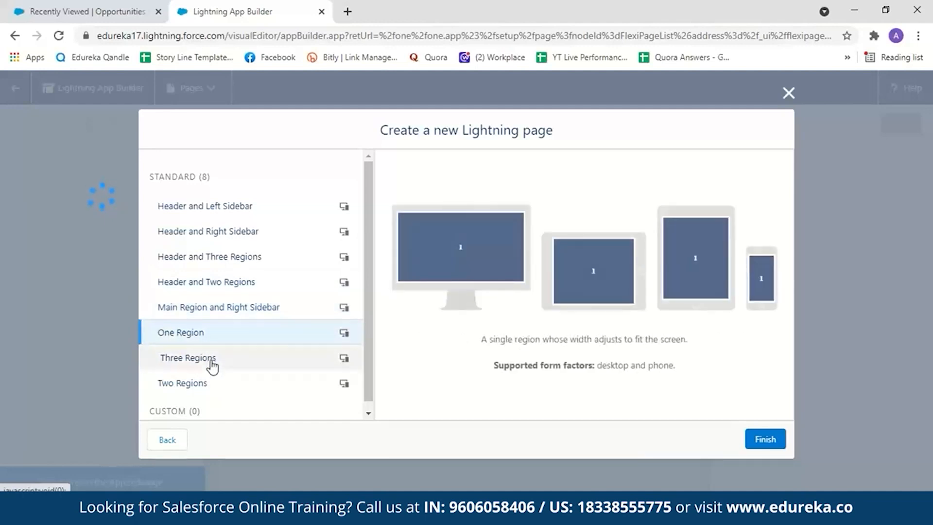
{"action": "left_click", "coordinate": [188, 388]}
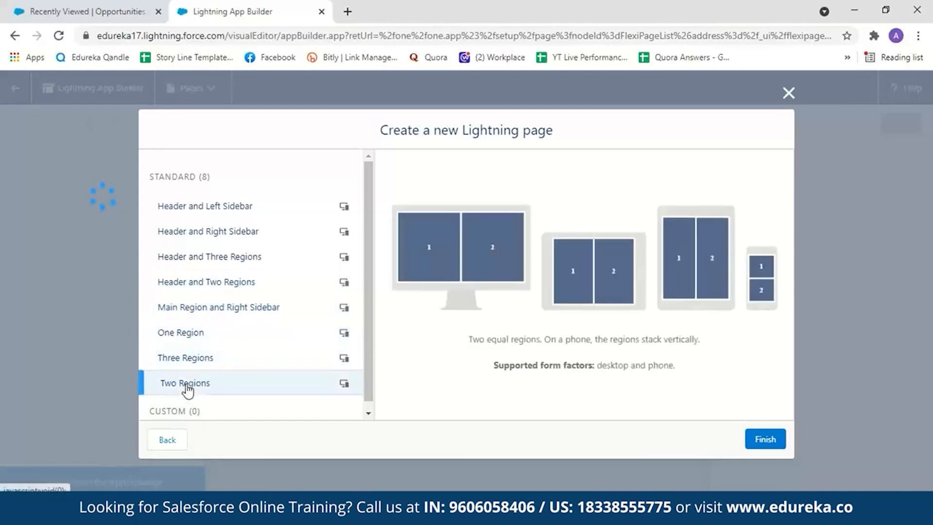
{"action": "left_click", "coordinate": [234, 292]}
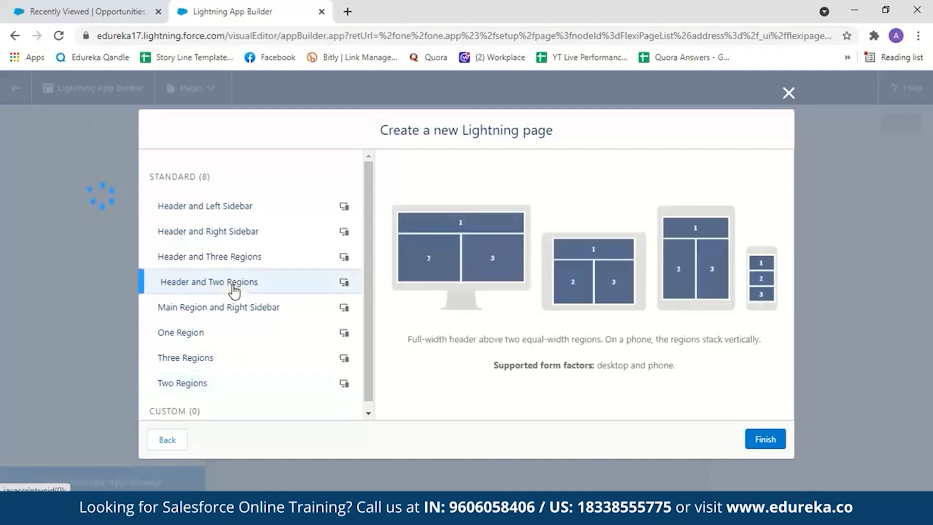
{"action": "left_click", "coordinate": [755, 442]}
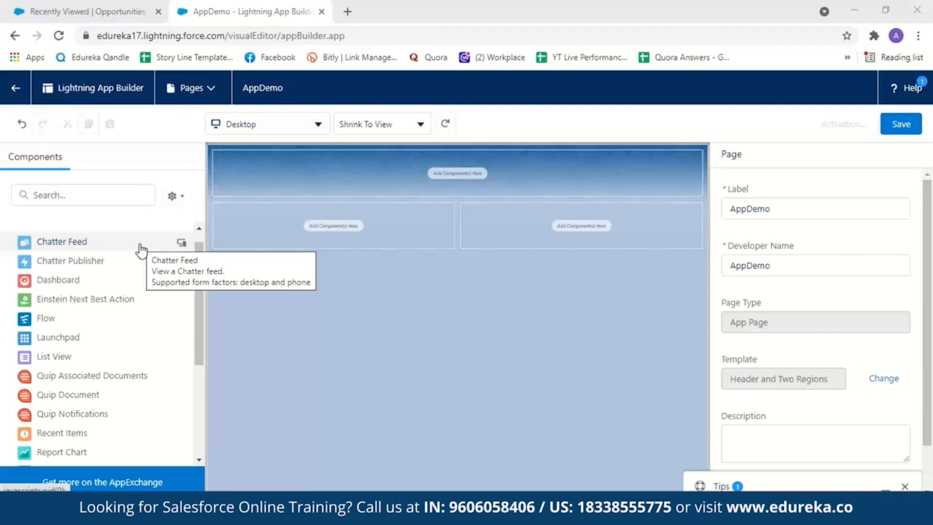
- Add a Report Chart component to the left region below the header and a Dashboard component to the right region
{"action": "scroll", "coordinate": [109, 410], "scroll_direction": "down", "scroll_amount": 1}
{"action": "left_click_drag", "start_coordinate": [112, 411], "coordinate": [310, 234]}
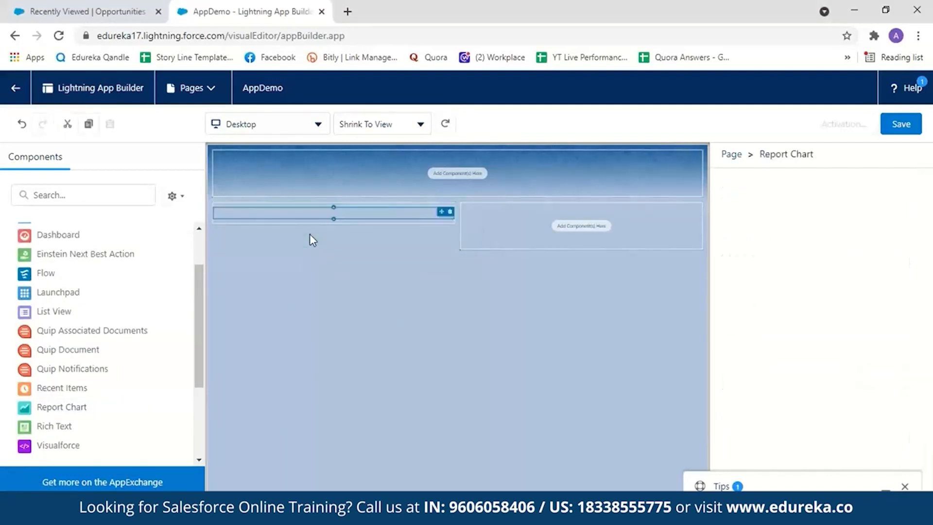
{"action": "left_click_drag", "start_coordinate": [196, 362], "coordinate": [195, 330]}
{"action": "left_click_drag", "start_coordinate": [58, 297], "coordinate": [486, 228]}
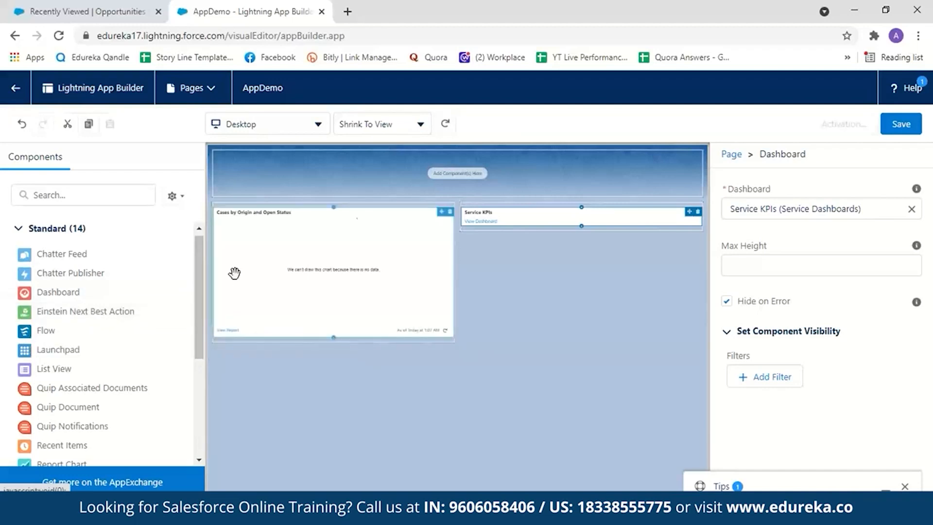
- Add a Rich Text component to the header region with the text "Welcome to Salesforce"
{"action": "left_click_drag", "start_coordinate": [199, 303], "coordinate": [180, 360]}
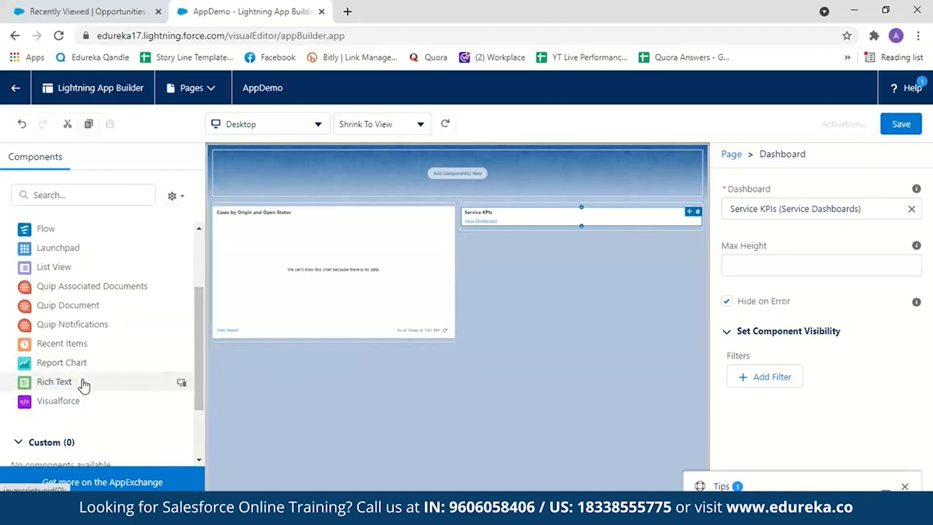
{"action": "left_click_drag", "start_coordinate": [83, 382], "coordinate": [362, 173]}
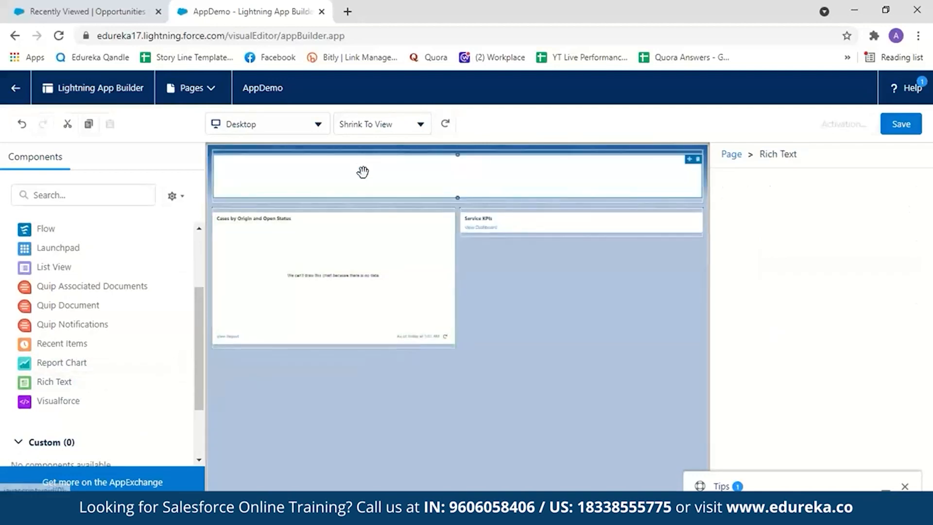
{"action": "left_click", "coordinate": [746, 310]}
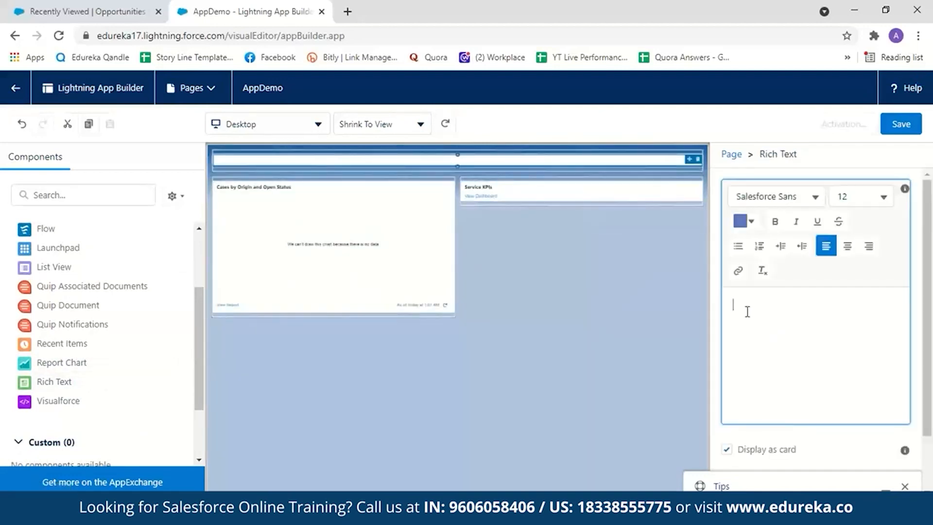
{"action": "type", "text": "Welcome to Sa"}
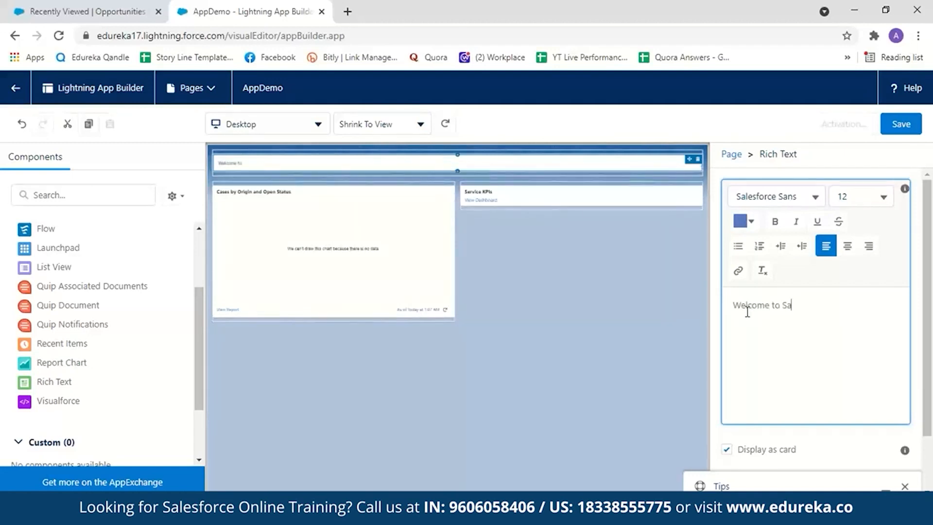
{"action": "type", "text": "lesforce"}
- Delete the report chart from the left region and add a Report Chart component there again
{"action": "mouse_move", "coordinate": [438, 196]}
{"action": "left_mouse_down"}
{"action": "mouse_move", "coordinate": [523, 235]}
{"action": "mouse_move", "coordinate": [431, 221]}
{"action": "mouse_move", "coordinate": [426, 204]}
{"action": "left_mouse_up"}
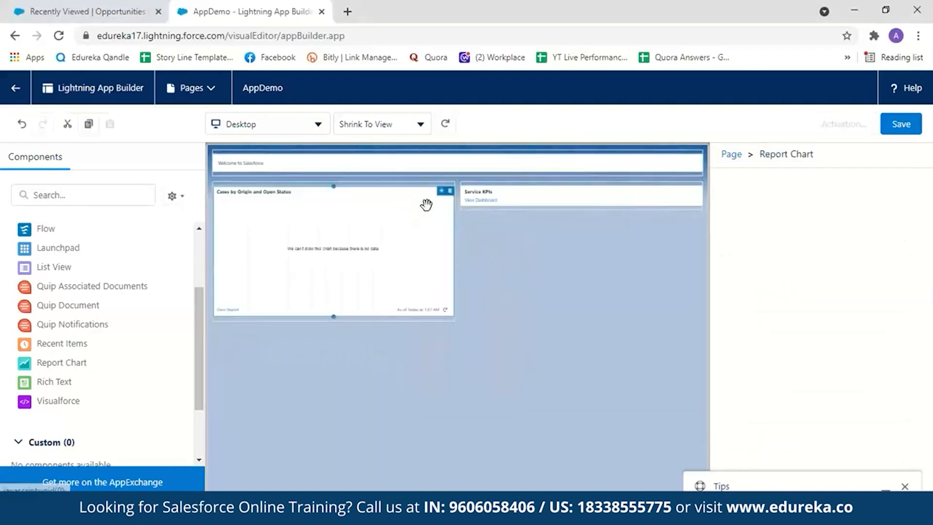
{"action": "left_click", "coordinate": [451, 192]}
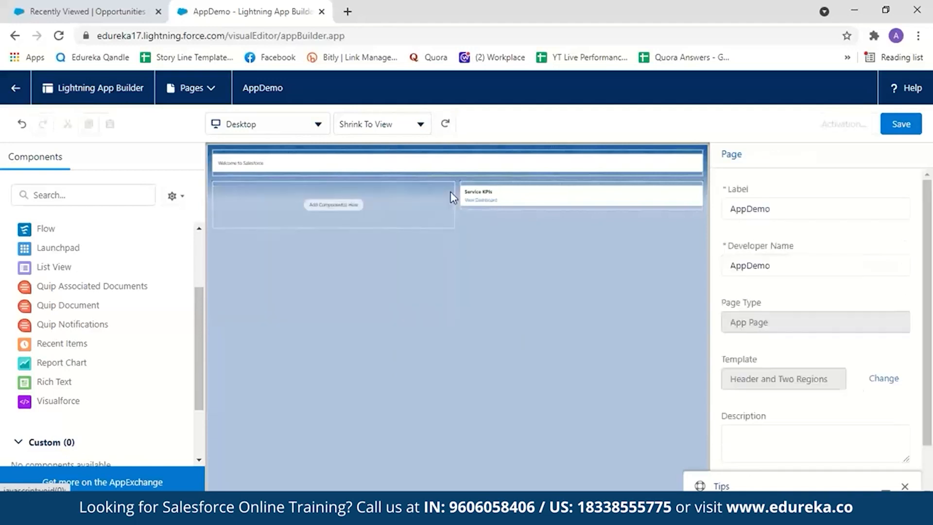
{"action": "left_click_drag", "start_coordinate": [144, 363], "coordinate": [305, 207]}
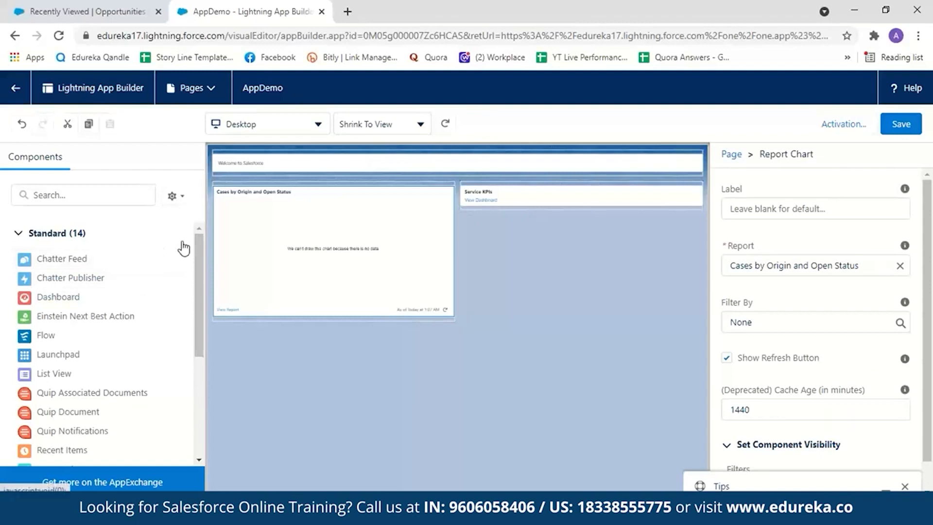
- Examine the standard and custom component lists and the report chart's properties, including its report choices and visibility filters
{"action": "left_click_drag", "start_coordinate": [203, 275], "coordinate": [186, 360]}
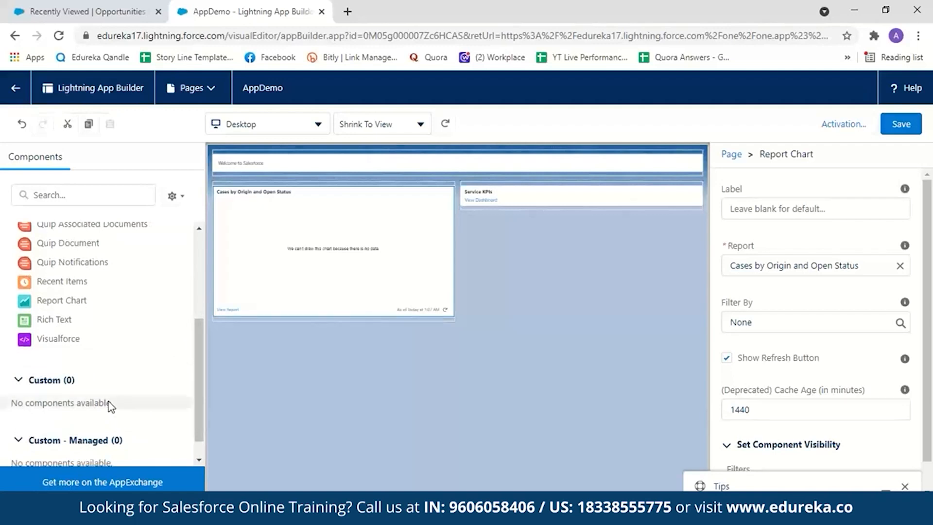
{"action": "left_click_drag", "start_coordinate": [197, 399], "coordinate": [195, 297]}
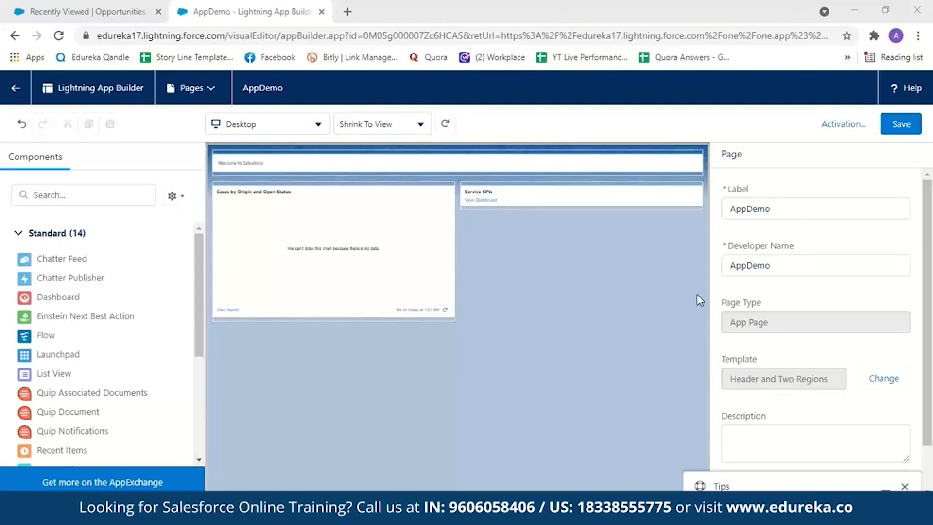
{"action": "left_click", "coordinate": [394, 283]}
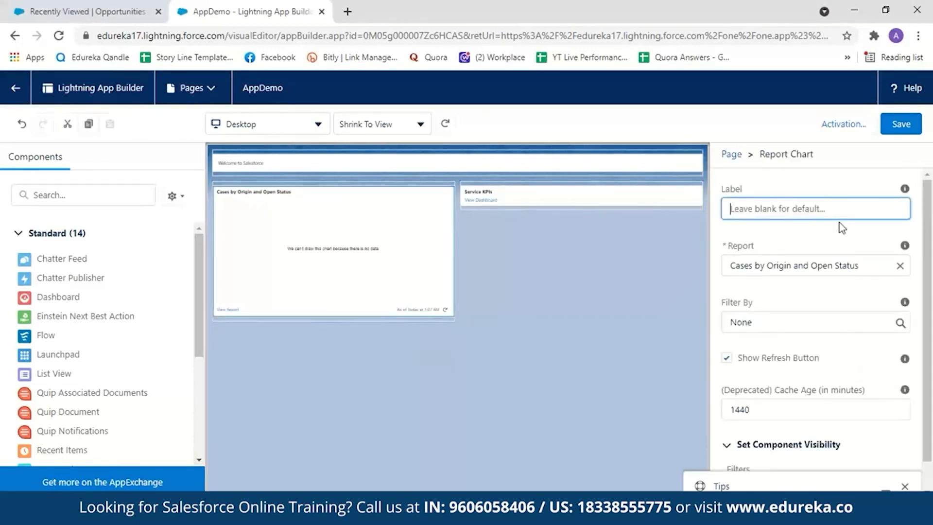
{"action": "left_click", "coordinate": [875, 266]}
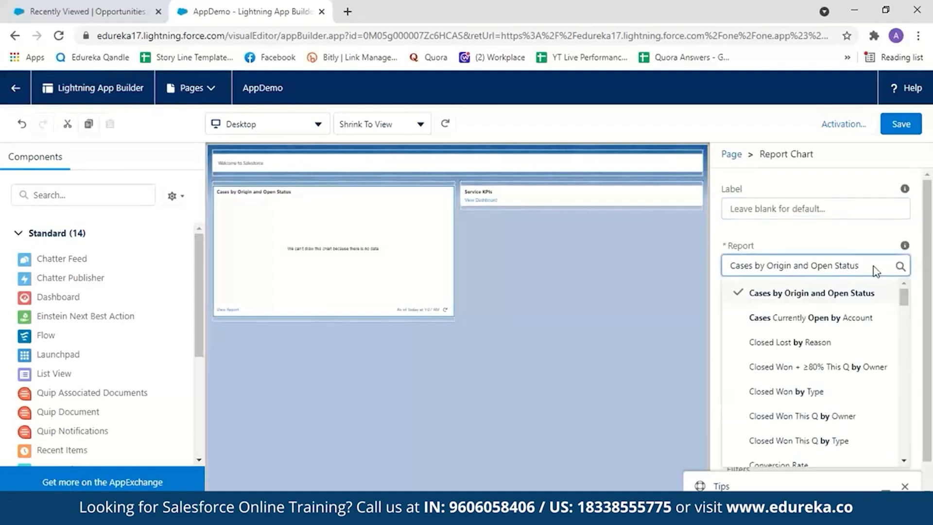
{"action": "mouse_move", "coordinate": [903, 298]}
{"action": "left_mouse_down"}
{"action": "mouse_move", "coordinate": [907, 316]}
{"action": "mouse_move", "coordinate": [905, 296]}
{"action": "left_mouse_up"}
{"action": "left_click", "coordinate": [855, 238]}
{"action": "scroll", "coordinate": [827, 316], "scroll_direction": "down", "scroll_amount": 1}
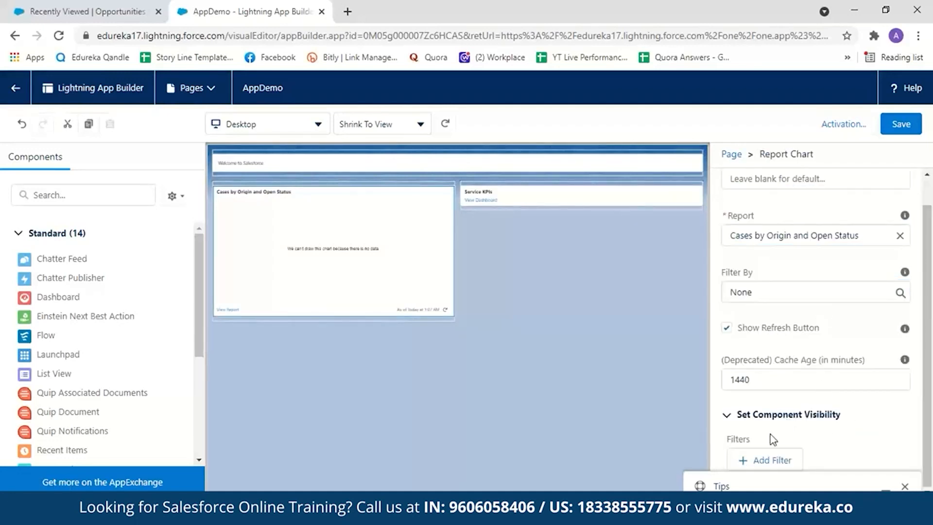
{"action": "left_click", "coordinate": [544, 361]}
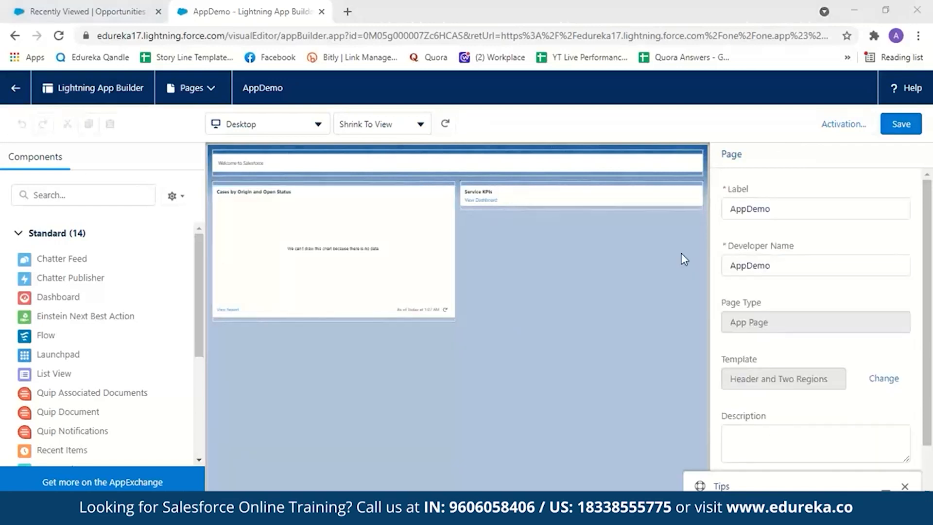
- Save the AppDemo page and open its activation settings to review the app name and page activation options
{"action": "left_click", "coordinate": [894, 127]}
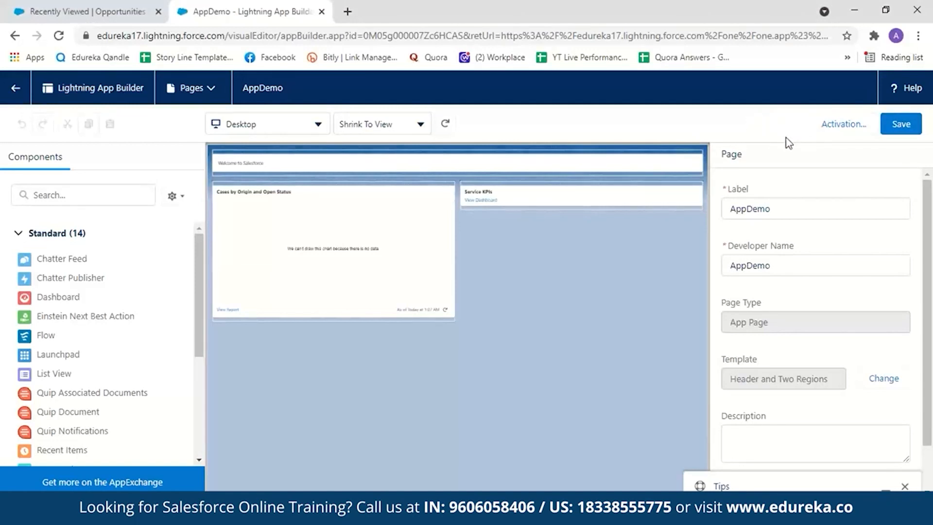
{"action": "left_click", "coordinate": [826, 127]}
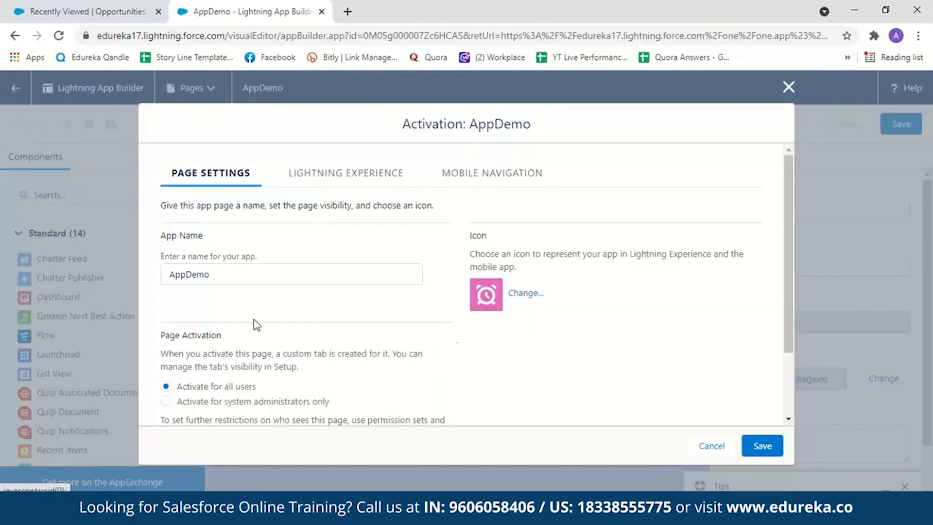
{"action": "left_click_drag", "start_coordinate": [792, 319], "coordinate": [791, 374]}
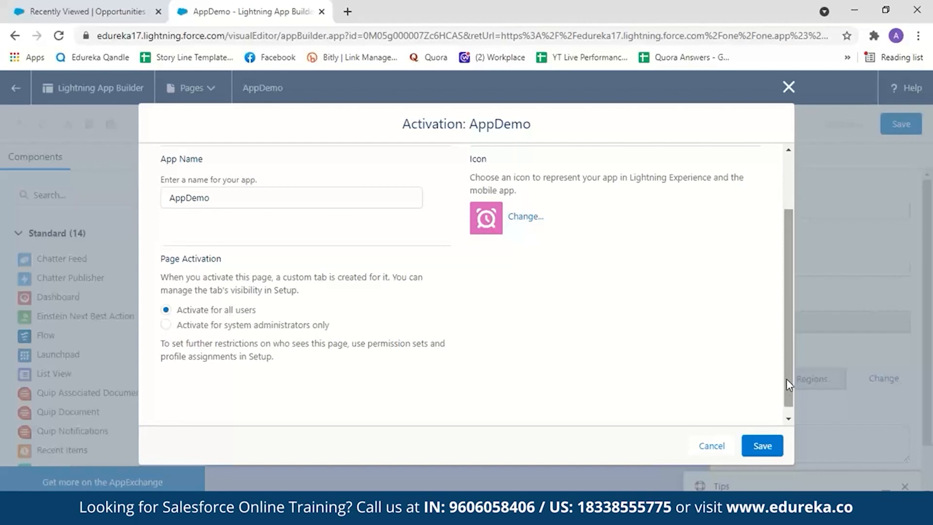
{"action": "scroll", "coordinate": [255, 386], "scroll_direction": "up", "scroll_amount": 1}
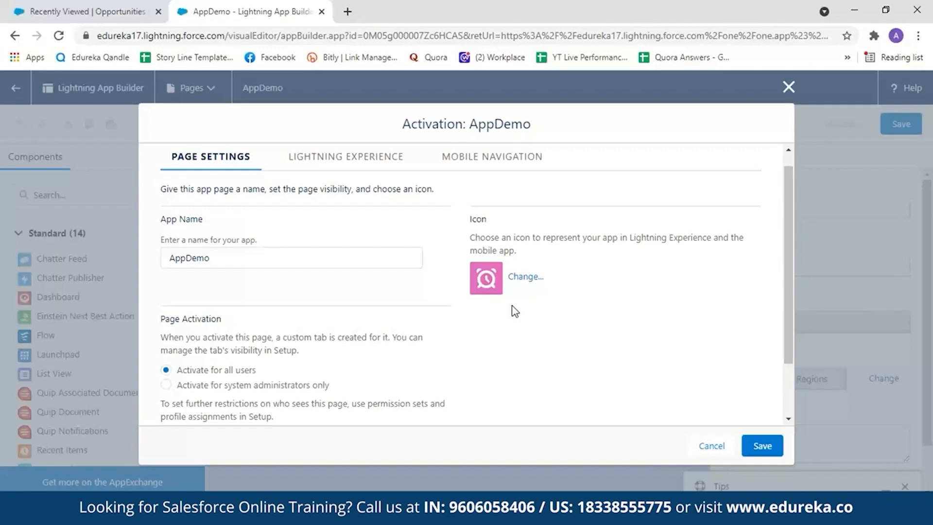
- Change the app page's icon to the white hexagon on a yellow background
{"action": "left_click", "coordinate": [522, 278]}
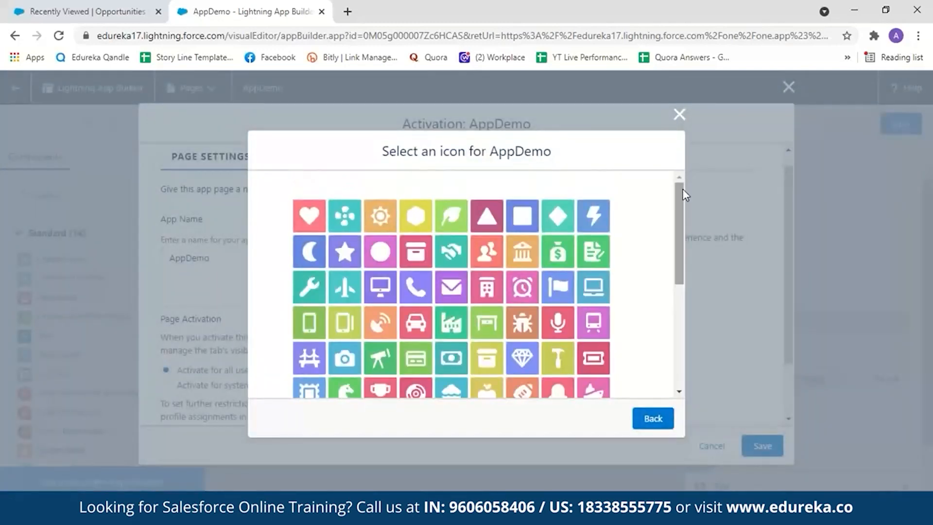
{"action": "left_click_drag", "start_coordinate": [678, 220], "coordinate": [617, 344]}
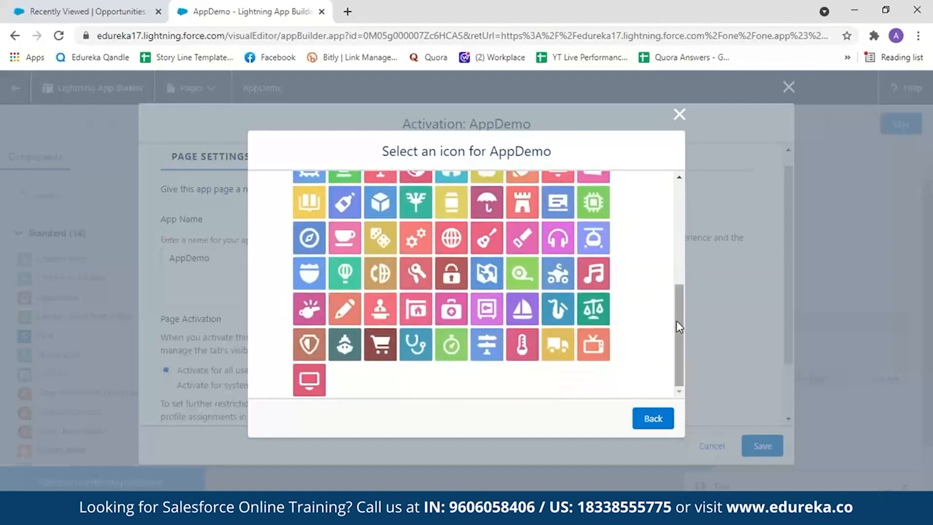
{"action": "left_click_drag", "start_coordinate": [678, 322], "coordinate": [662, 191]}
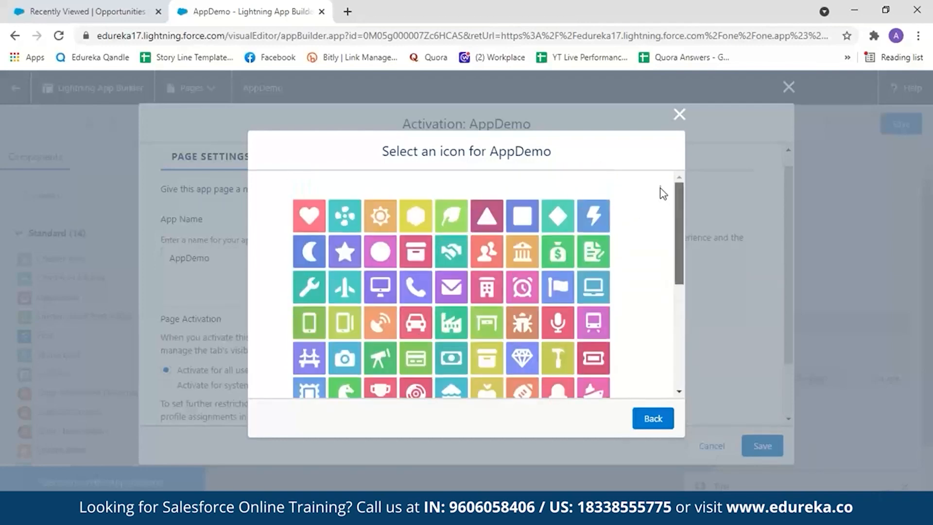
{"action": "left_click", "coordinate": [420, 218]}
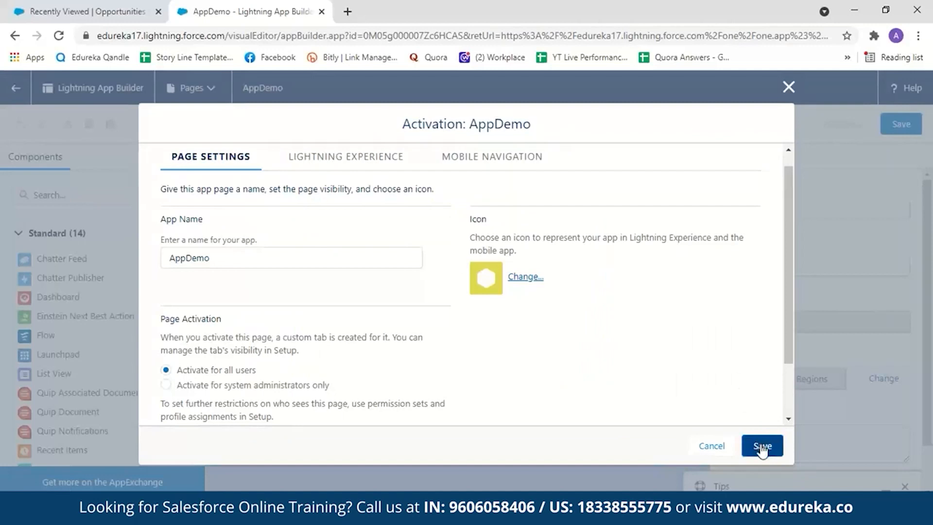
- Add the page to the Sales app in Lightning Experience and place AppDemo directly below Home
{"action": "left_click", "coordinate": [346, 164]}
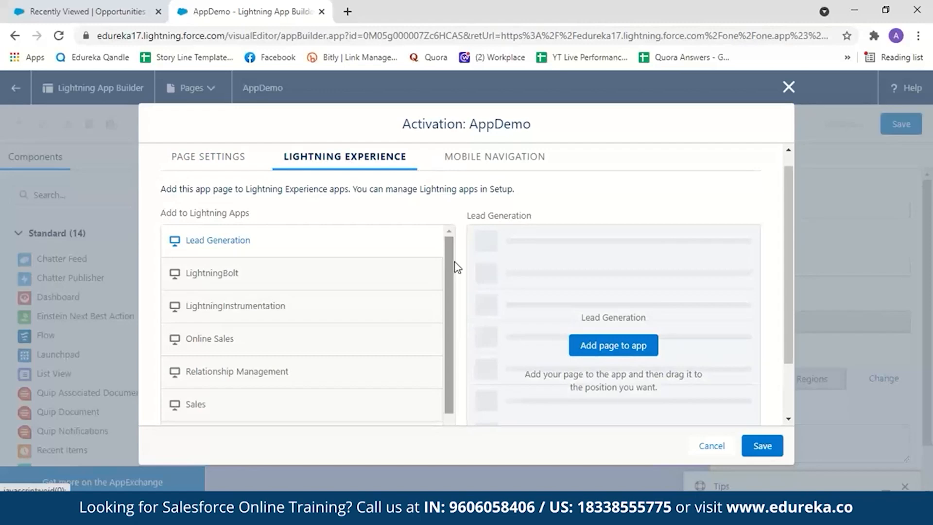
{"action": "left_click", "coordinate": [87, 11]}
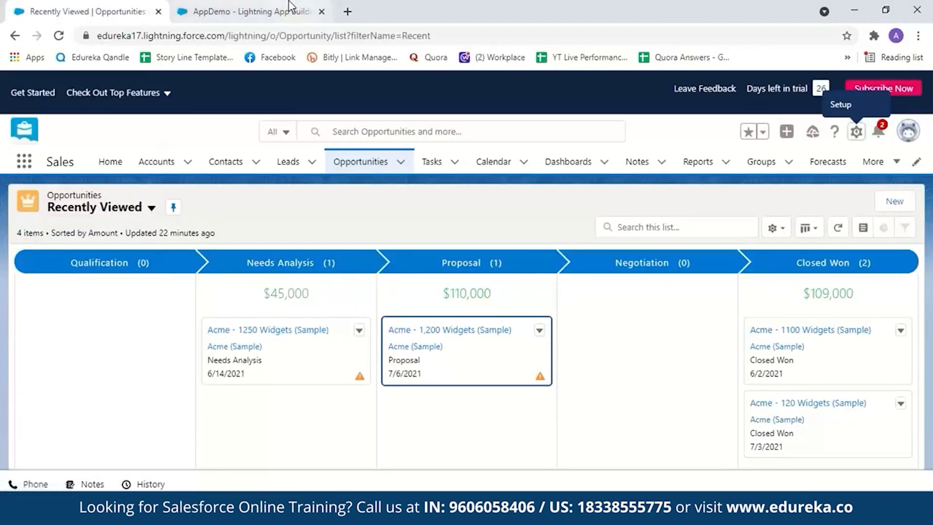
{"action": "left_click", "coordinate": [250, 12]}
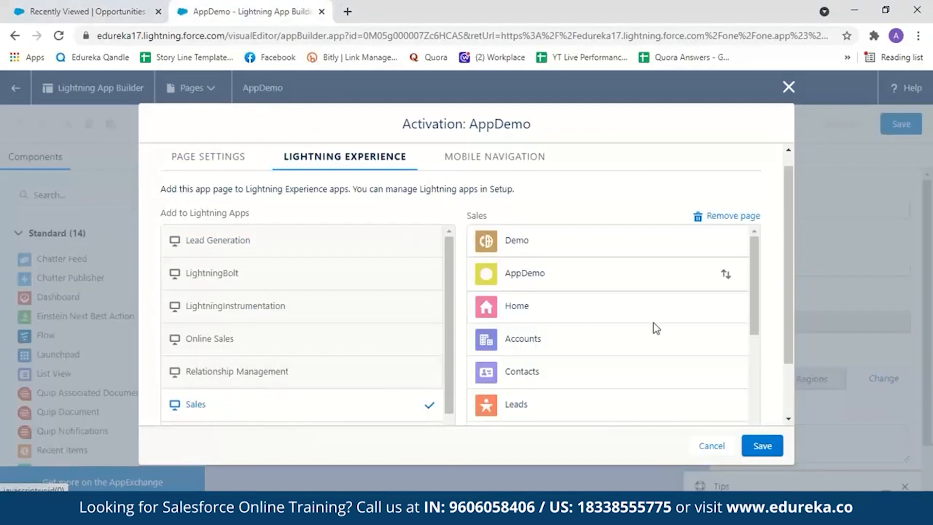
{"action": "left_click_drag", "start_coordinate": [726, 275], "coordinate": [735, 311]}
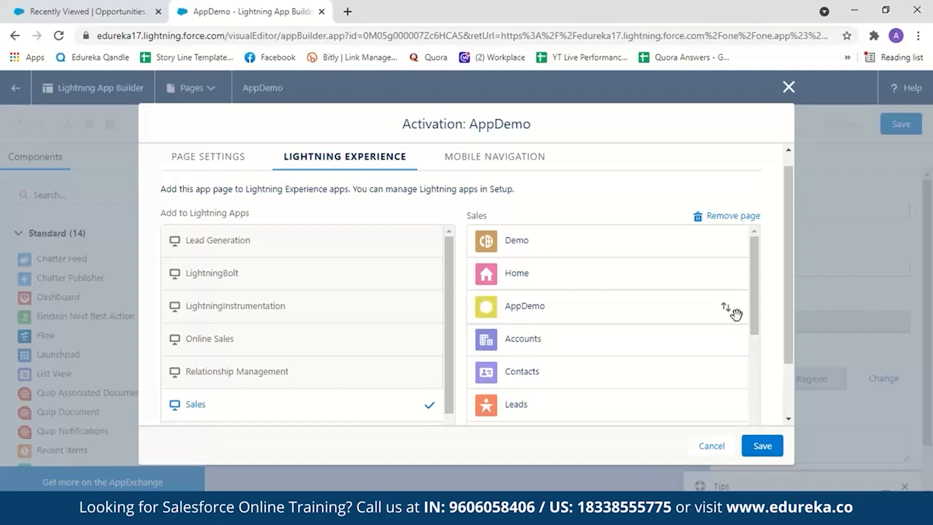
- Add the page to the Mobile Navigation Menu and save the activation
{"action": "left_click", "coordinate": [513, 153]}
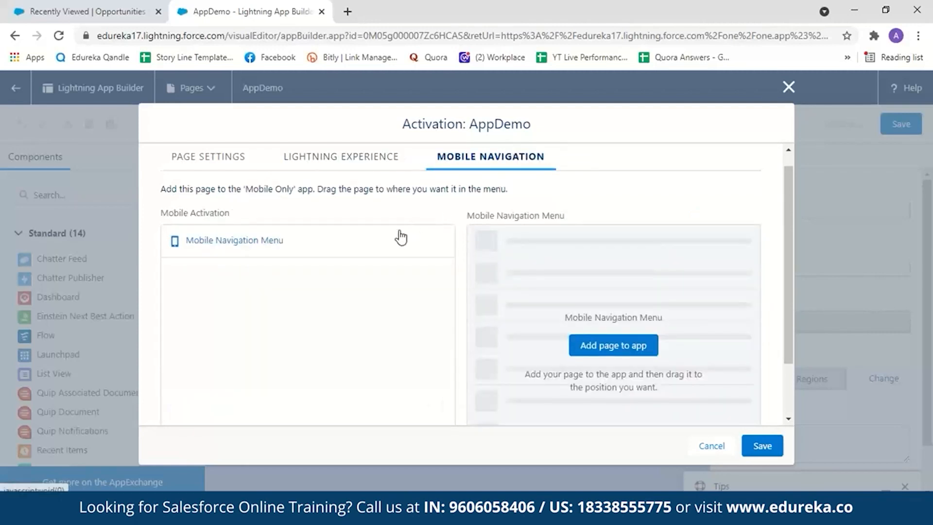
{"action": "left_click", "coordinate": [386, 247]}
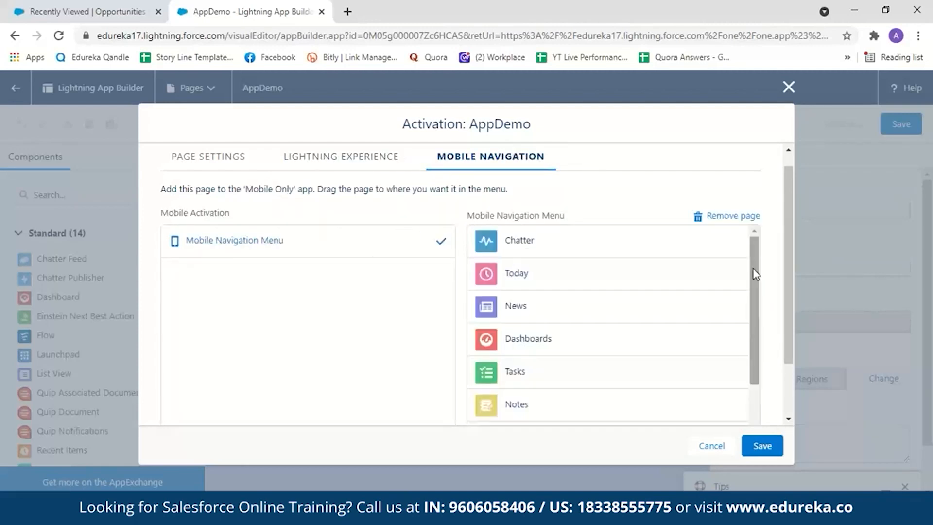
{"action": "left_click_drag", "start_coordinate": [755, 274], "coordinate": [755, 358]}
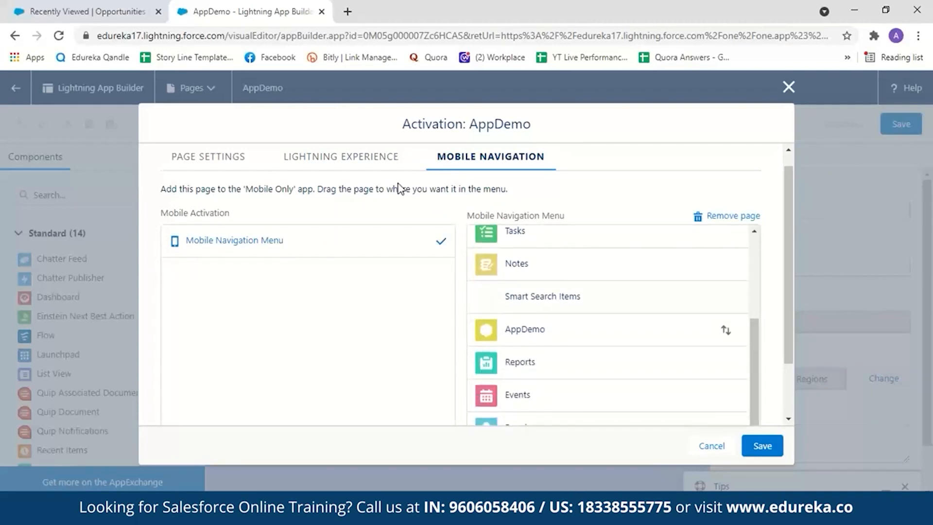
{"action": "left_click", "coordinate": [374, 157]}
{"action": "left_click", "coordinate": [761, 445]}
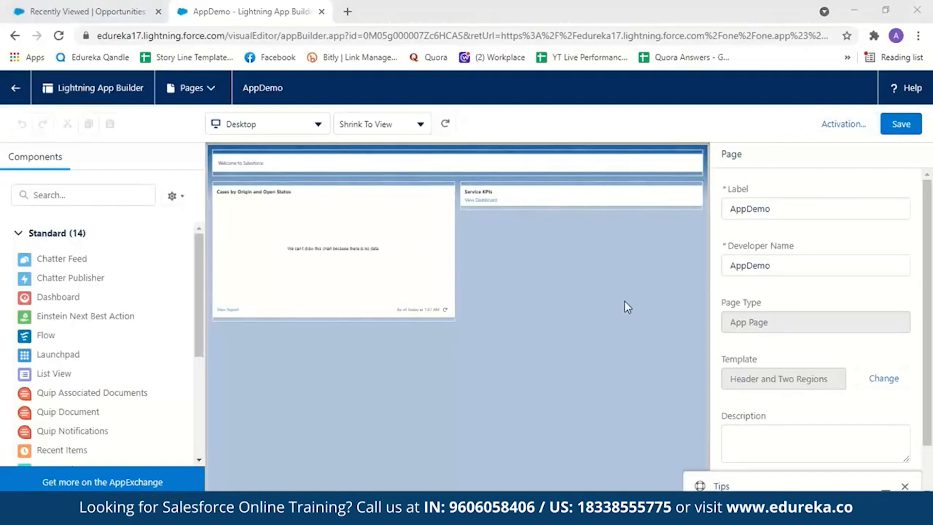
- Reload the Sales app in the other browser tab and open the AppDemo page to check it
{"action": "left_click", "coordinate": [71, 13]}
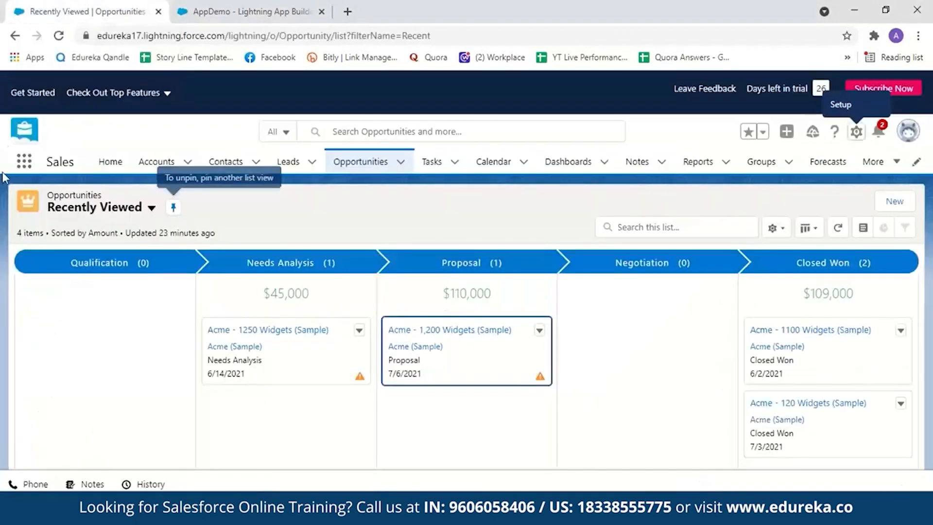
{"action": "left_click", "coordinate": [58, 37]}
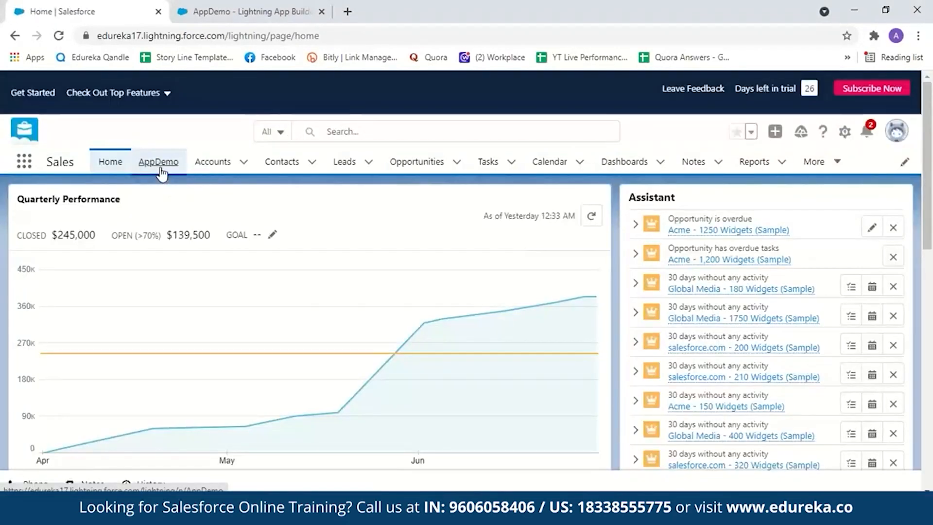
{"action": "left_click", "coordinate": [159, 165]}
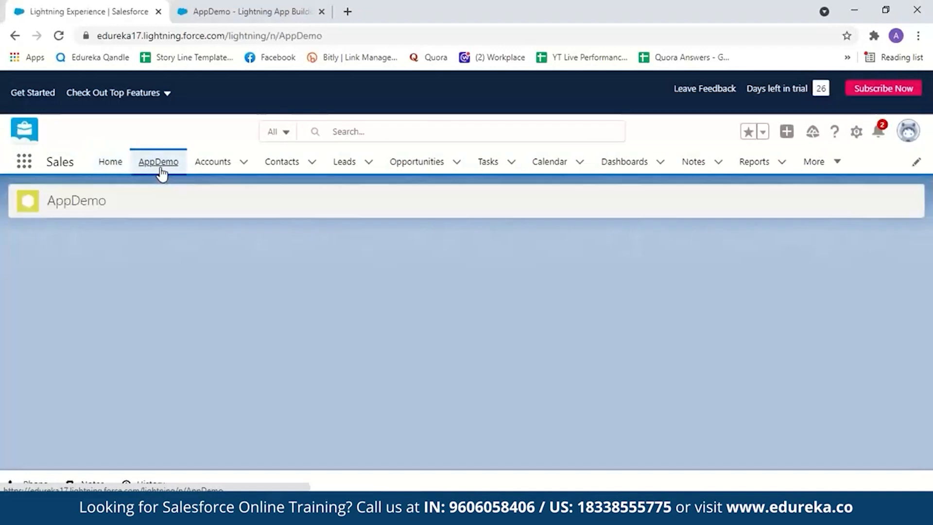